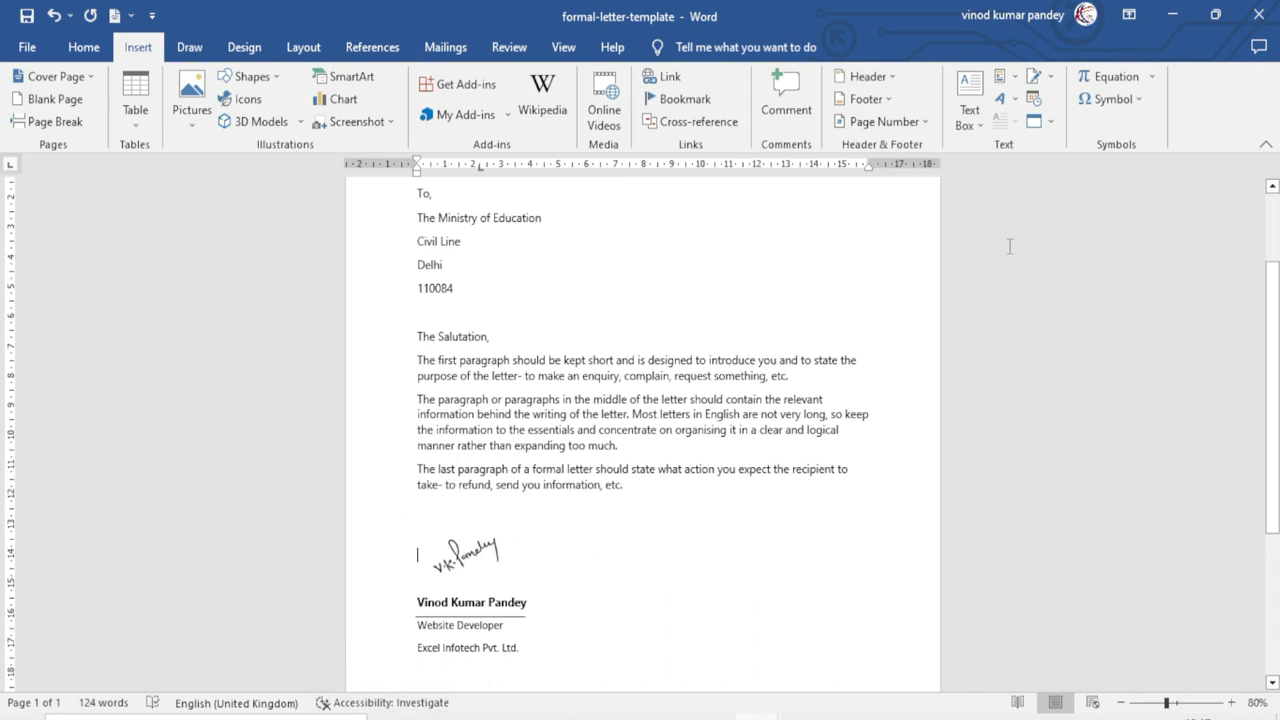
Create a new blank document with Ctrl+N.
key("ctrl+n")
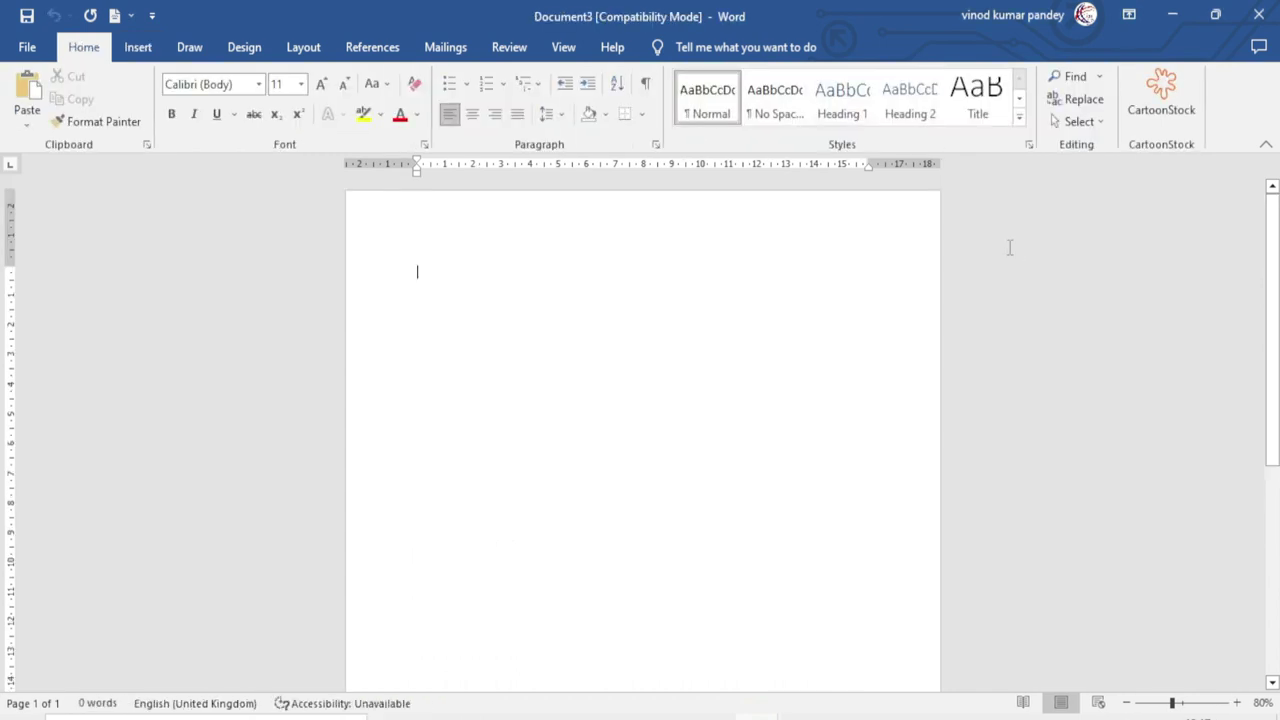
Insert a signature line in Document3 with the signer's full name and the title Manager.
left_click(138, 47)
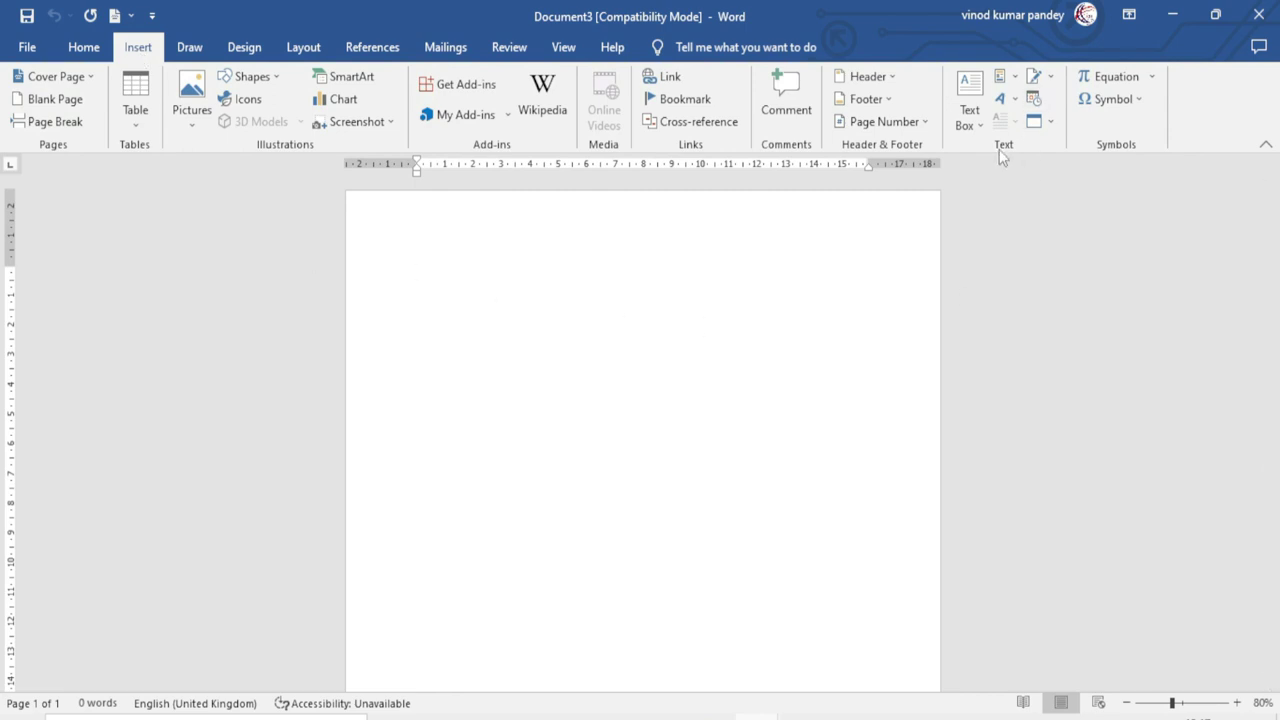
left_click(1036, 77)
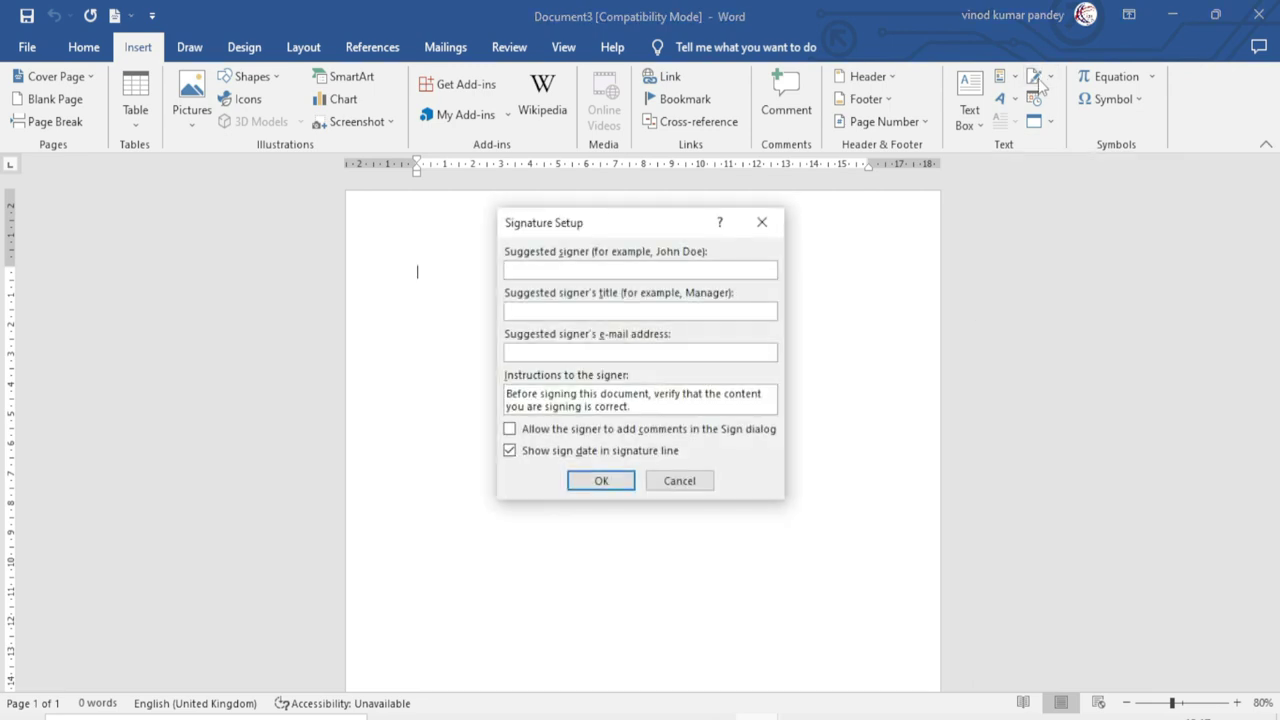
left_click_drag(555, 207, 555, 254)
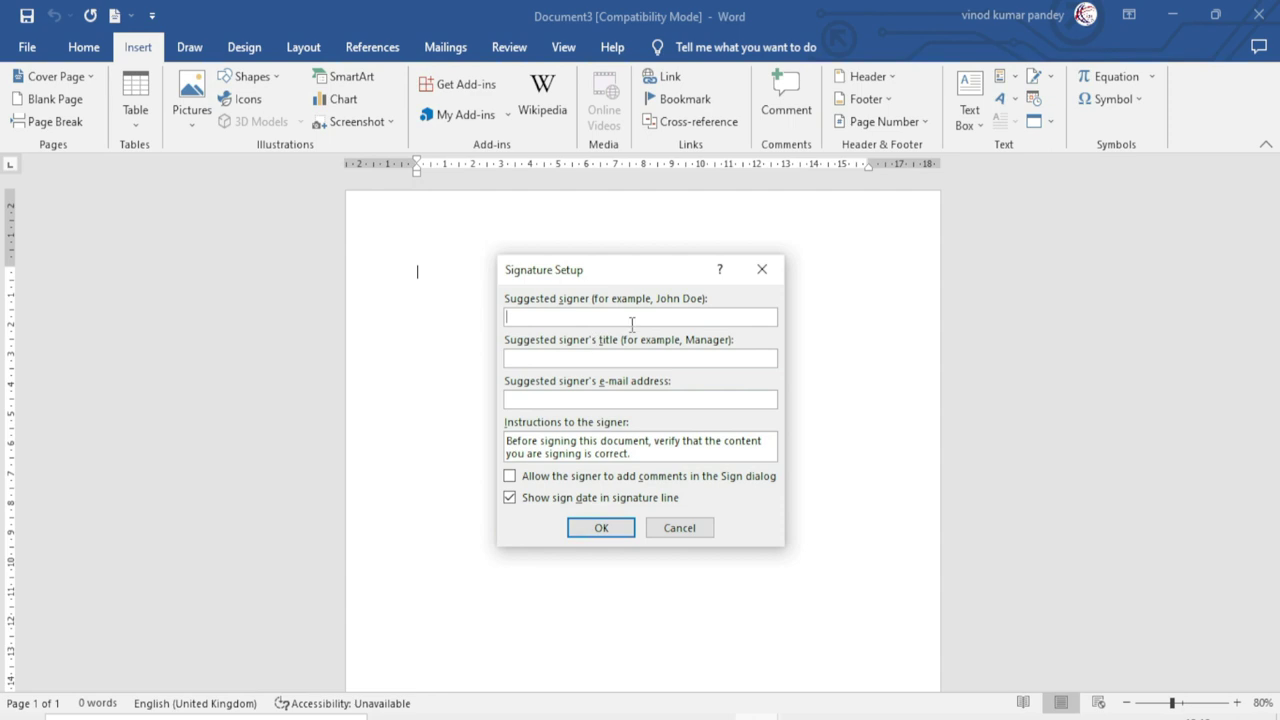
left_click(737, 321)
type("vinod Kumar pandey")
key("Tab")
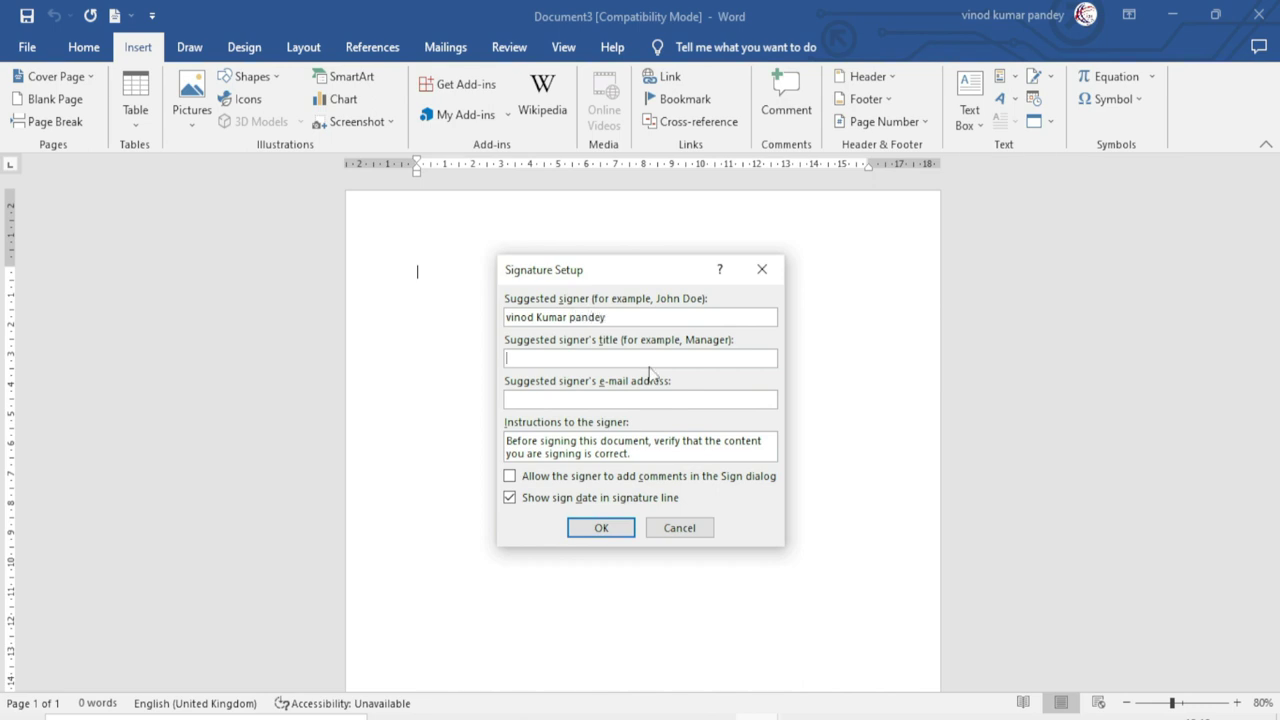
type("Manager")
left_click(550, 400)
left_click(601, 528)
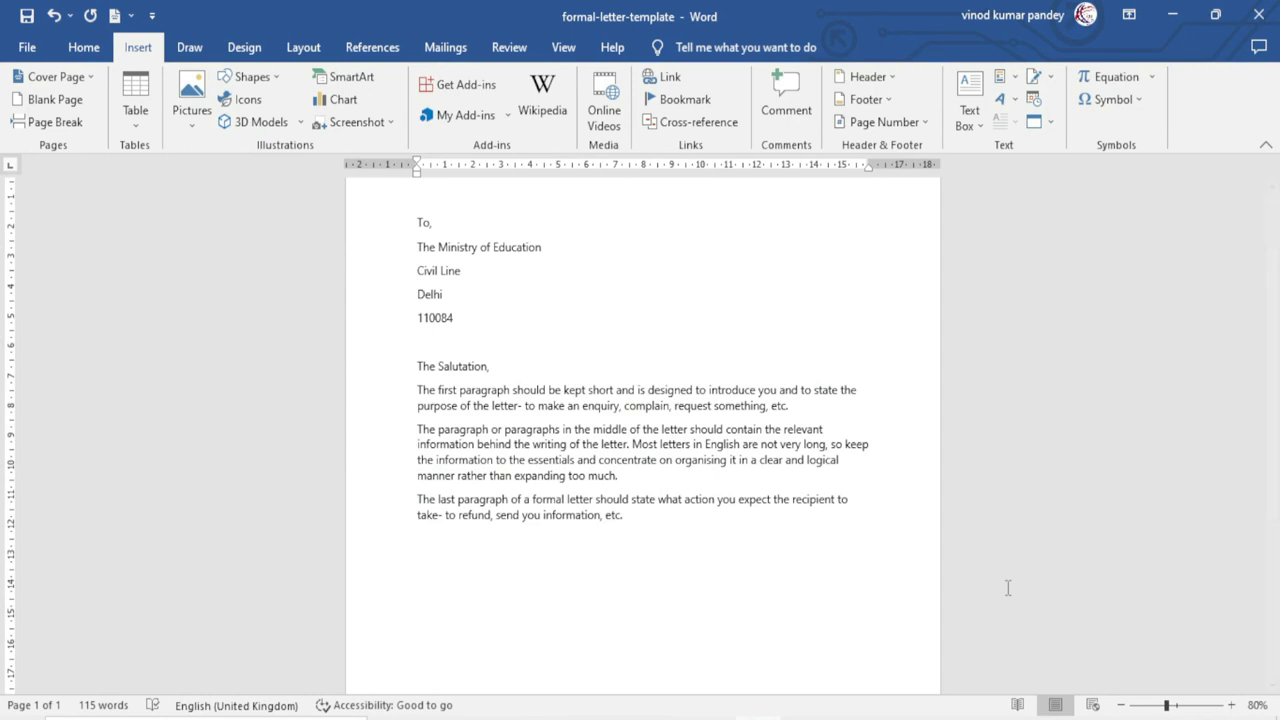
Draw a short horizontal line below the letter body and style it Moderate Line – Dark 1.
left_click(266, 80)
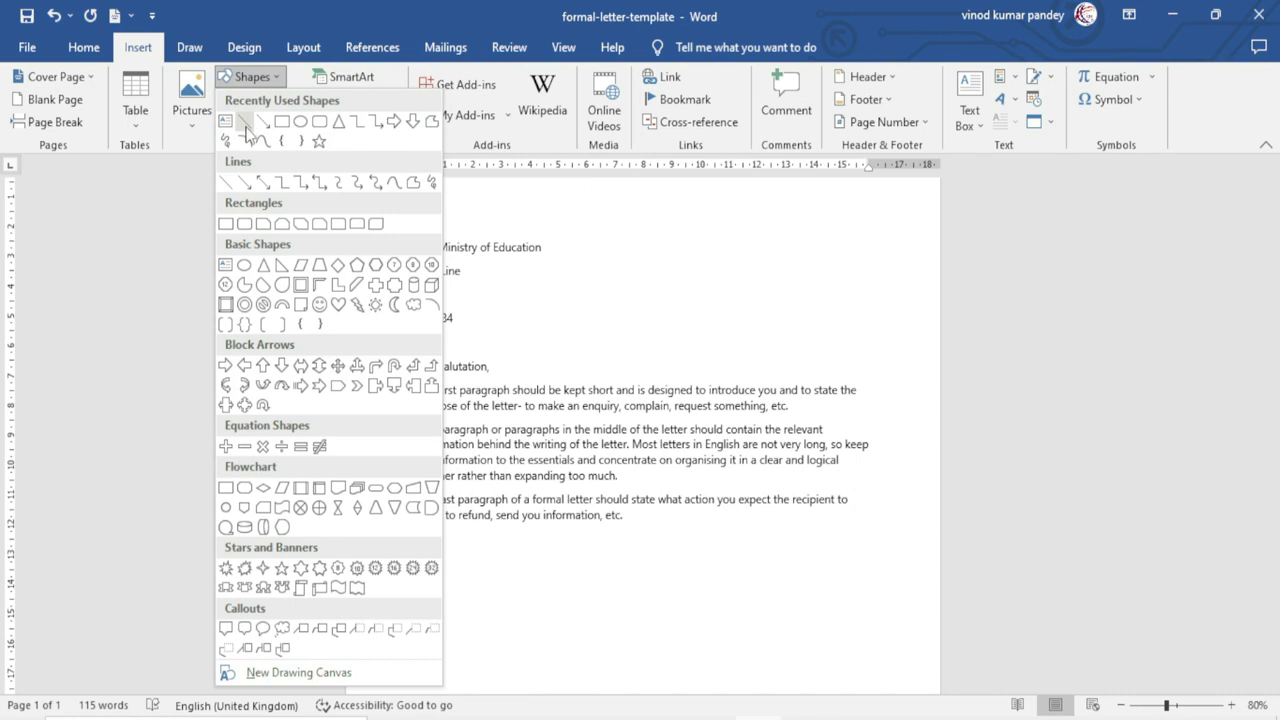
left_click(246, 124)
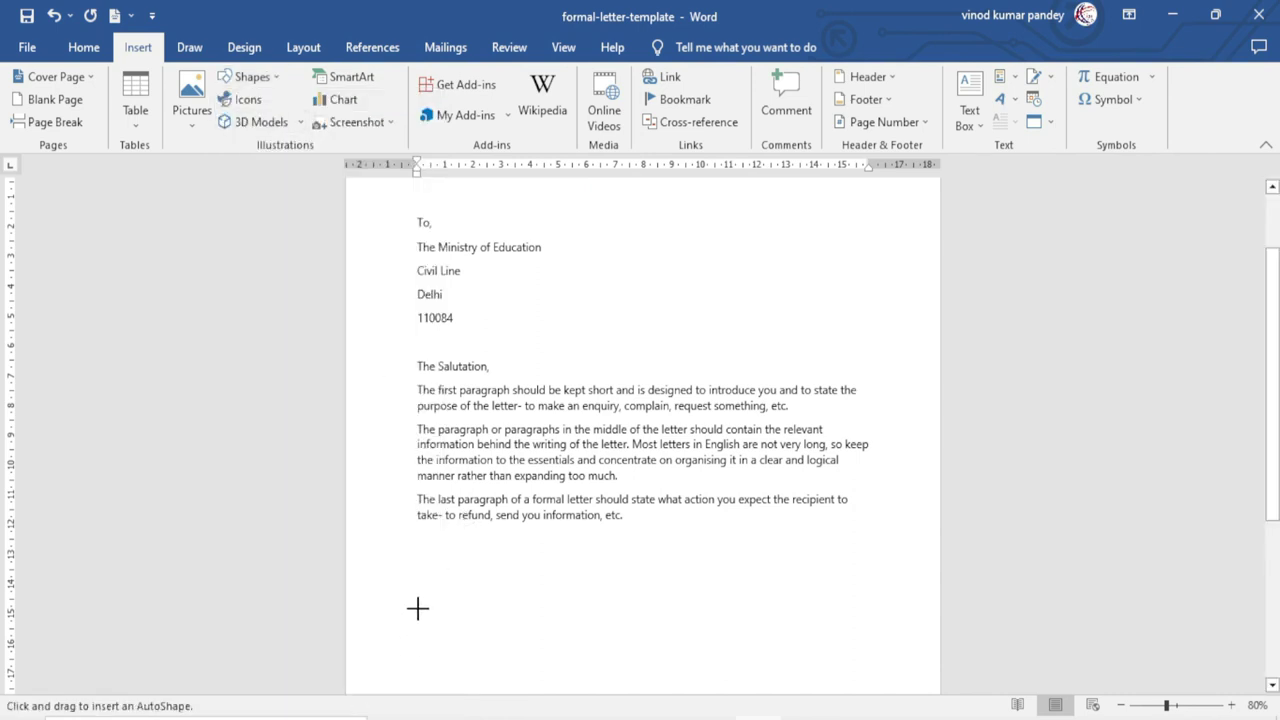
left_click_drag(408, 603, 531, 603)
left_click(356, 118)
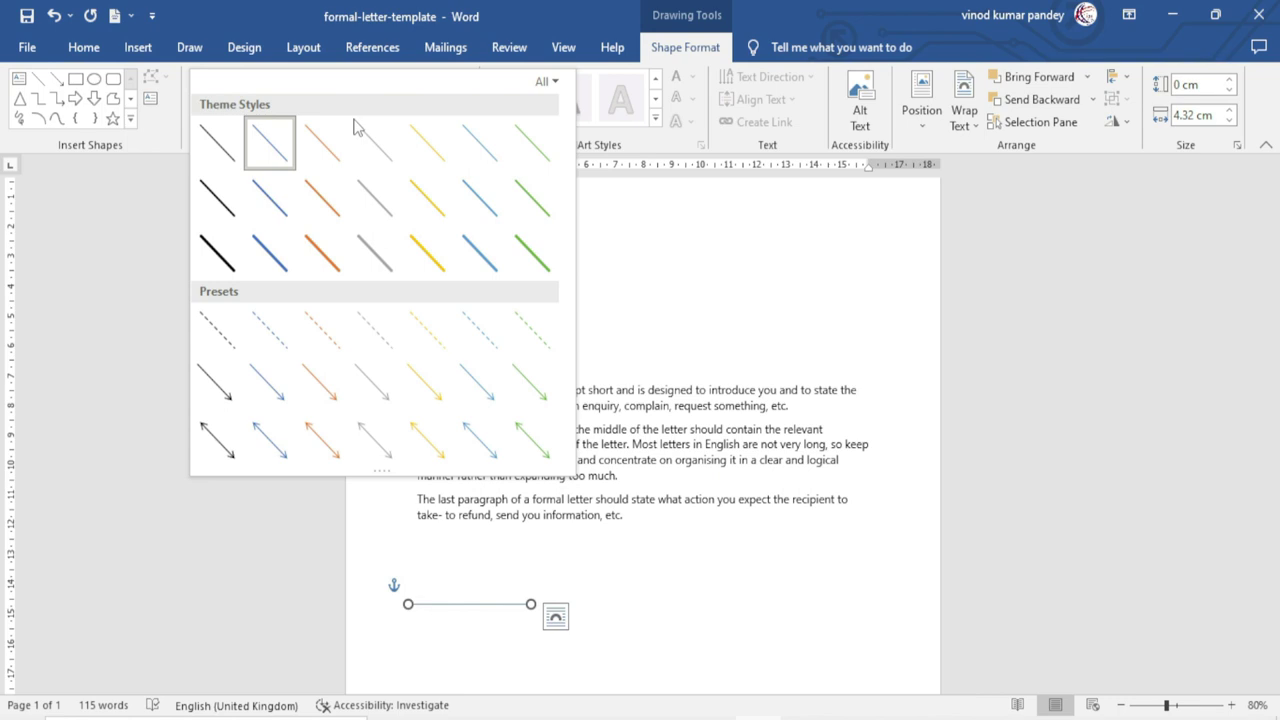
left_click(220, 203)
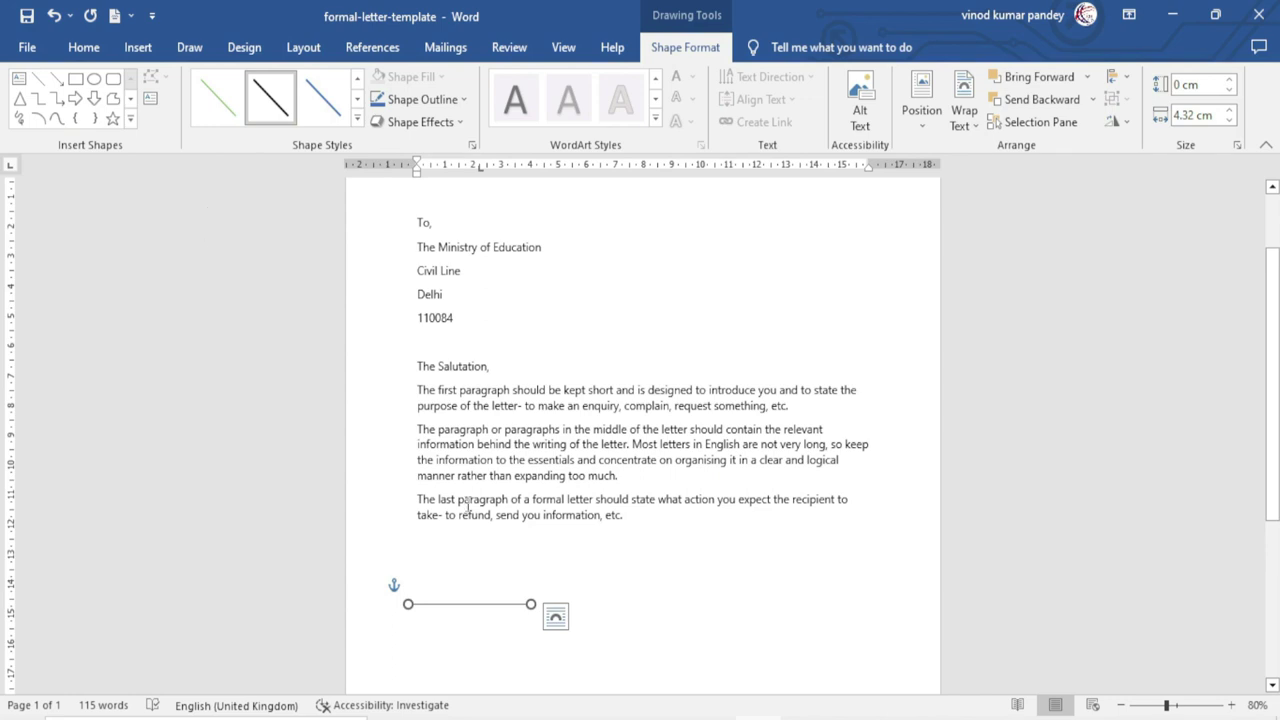
left_click(434, 622)
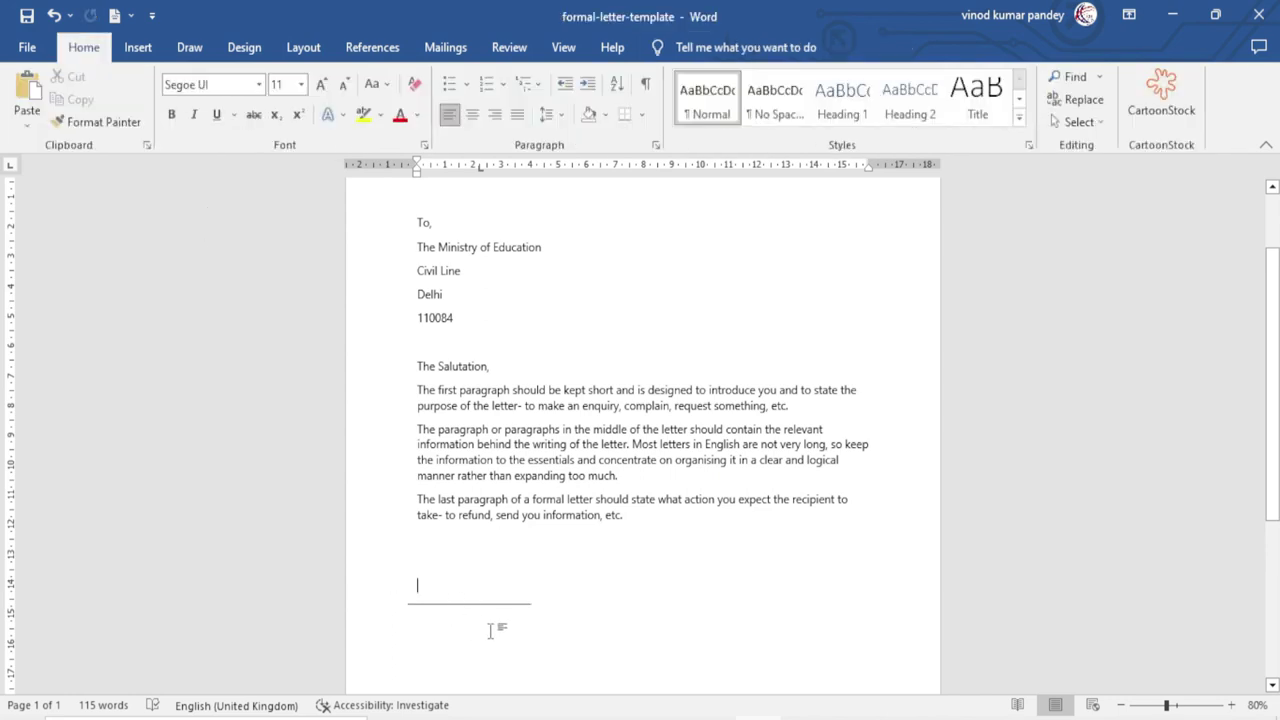
Type the signer's full name below the line and make it bold.
key("Return")
key("Return")
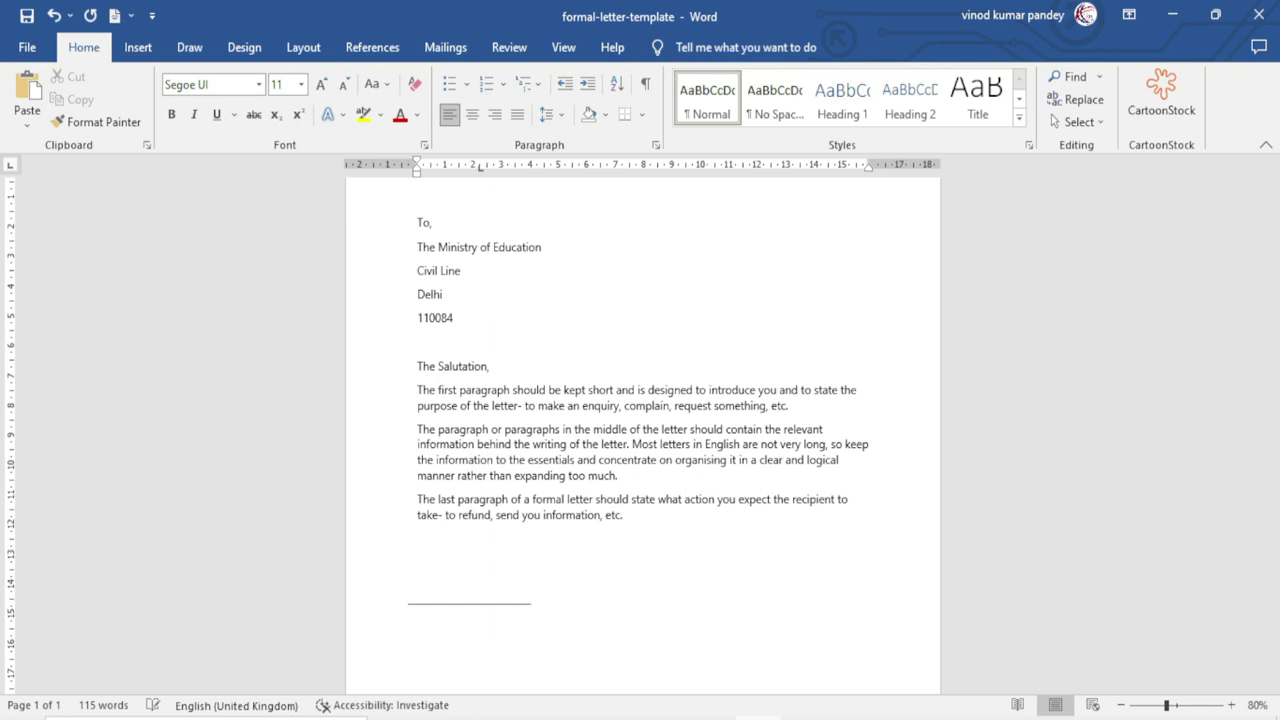
type("Vinod Kumar Pandey")
key("shift+Home")
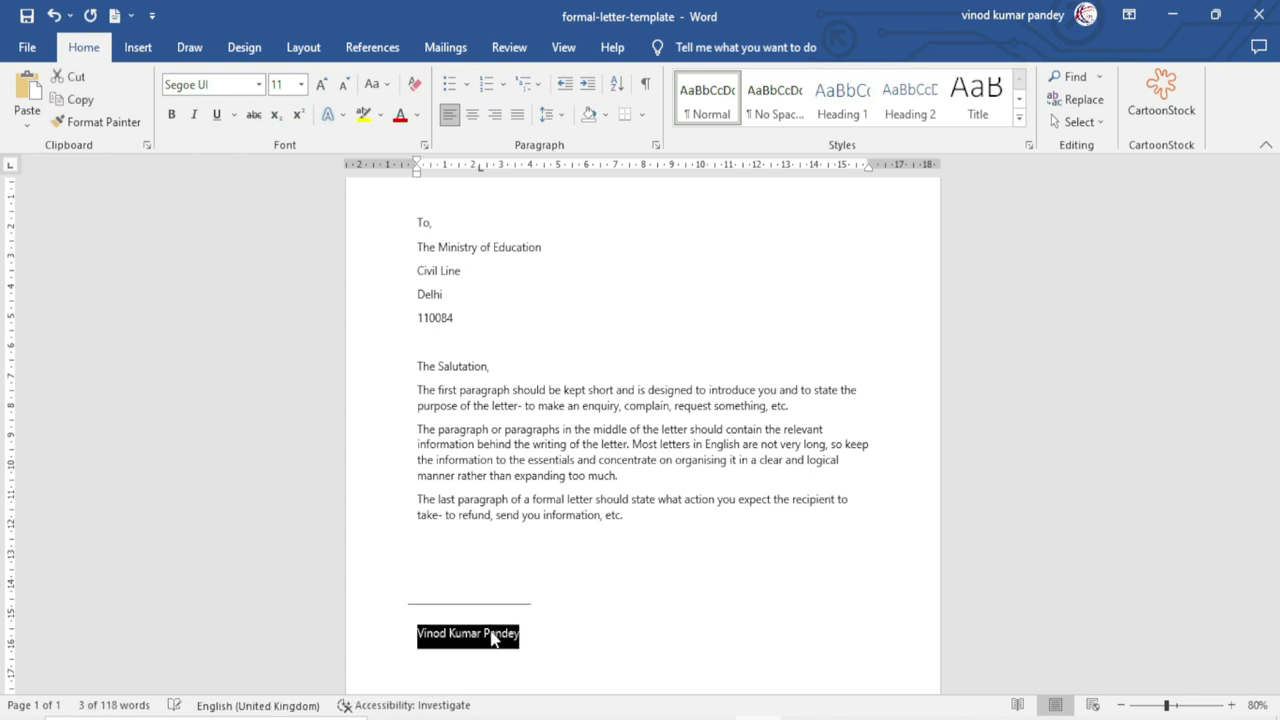
key("ctrl+b")
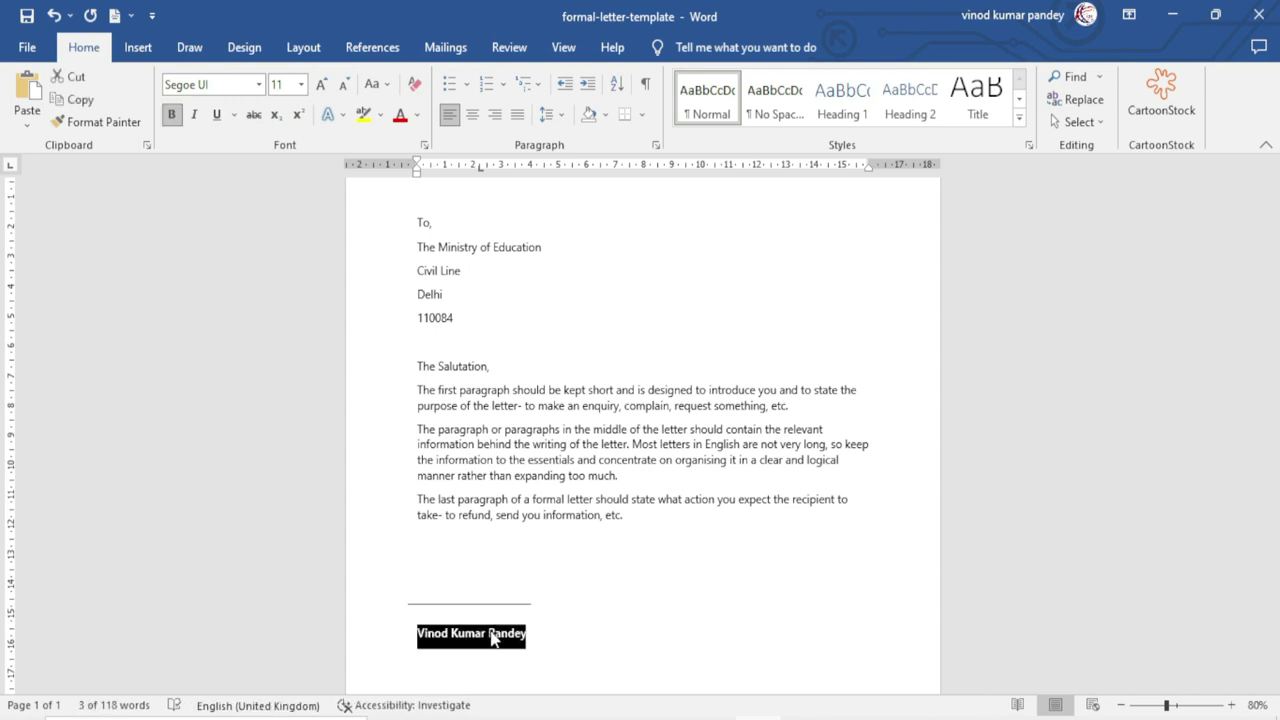
left_click(576, 603)
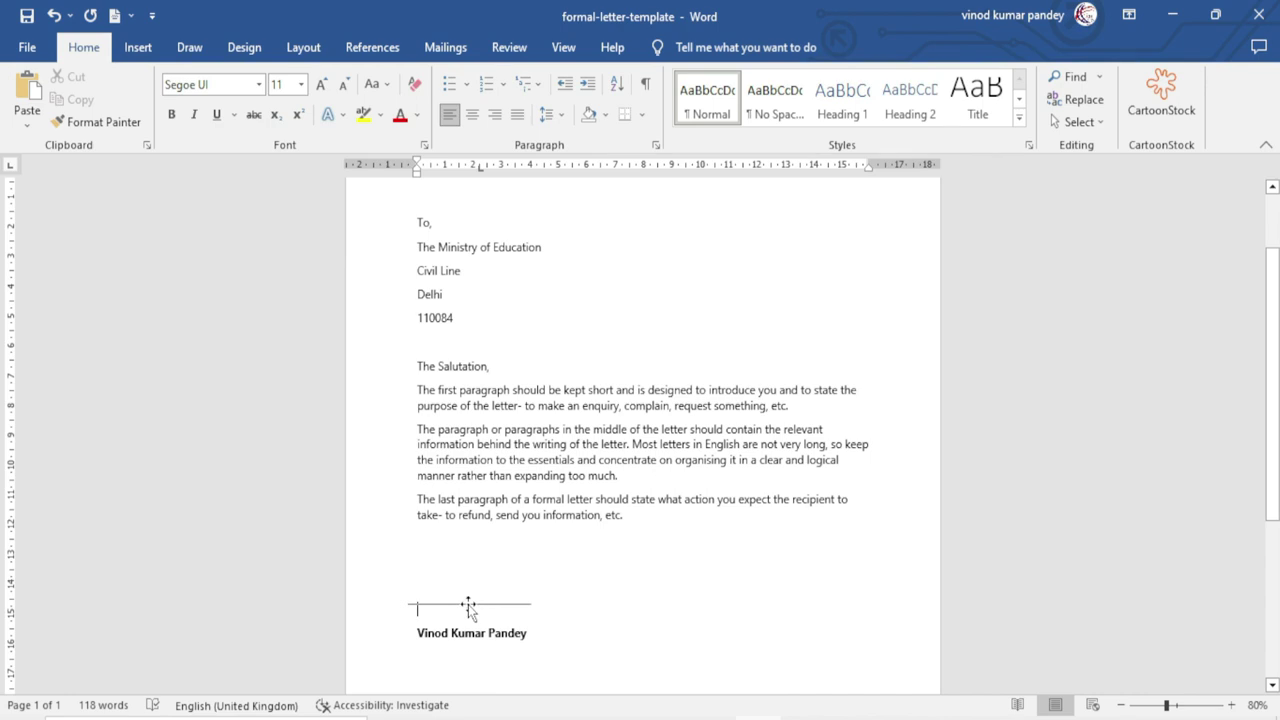
Nudge the drawn line down to sit just above the name, then start a new line.
left_click(469, 605)
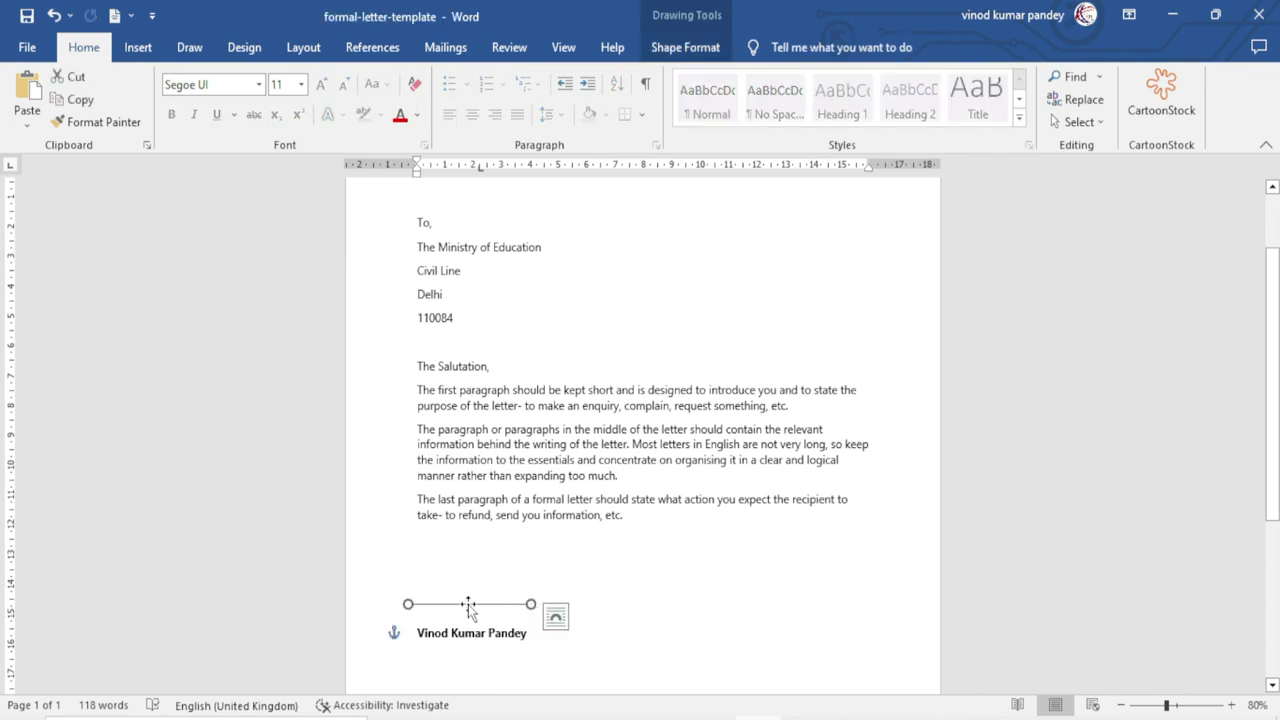
left_click_drag(469, 605, 470, 612)
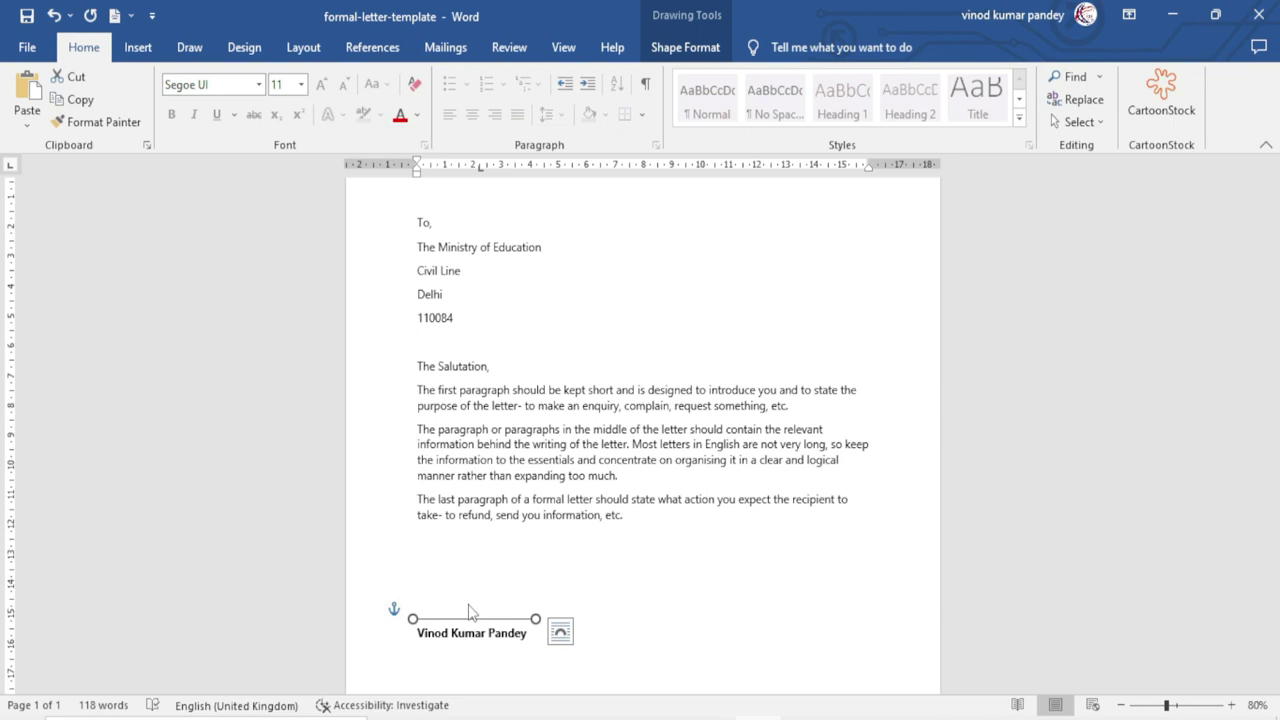
left_click(445, 652)
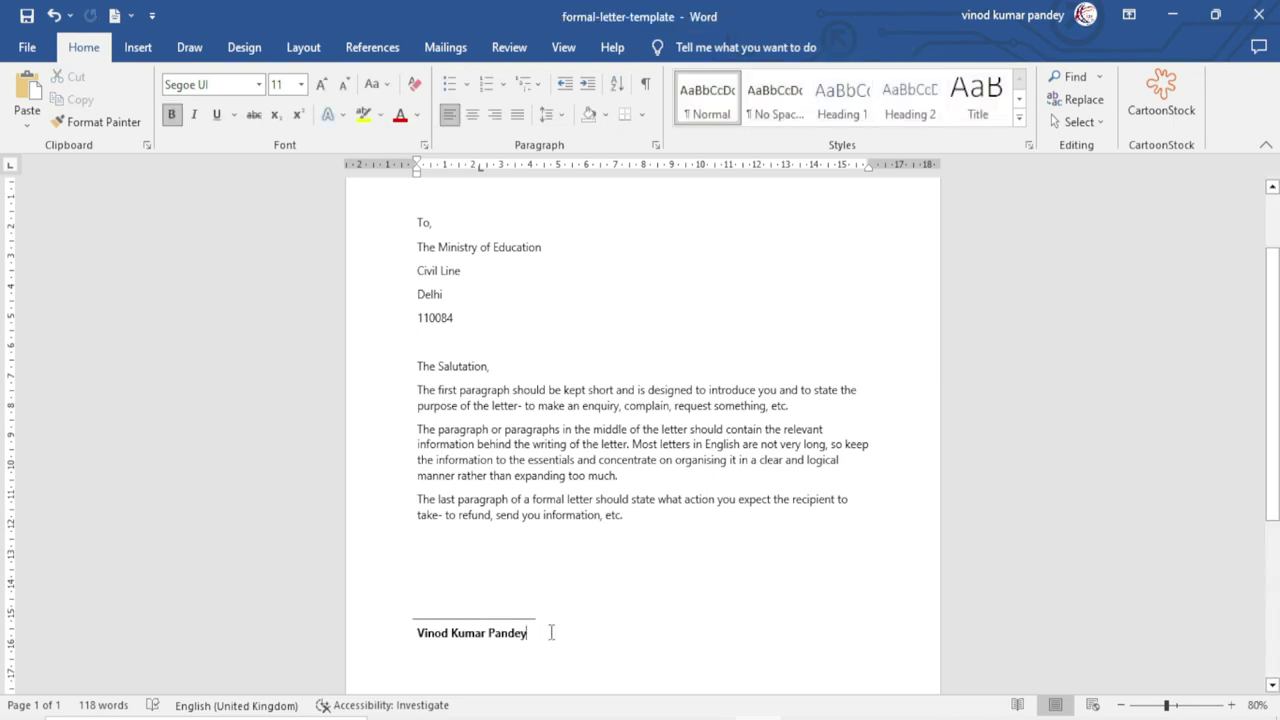
key("Return")
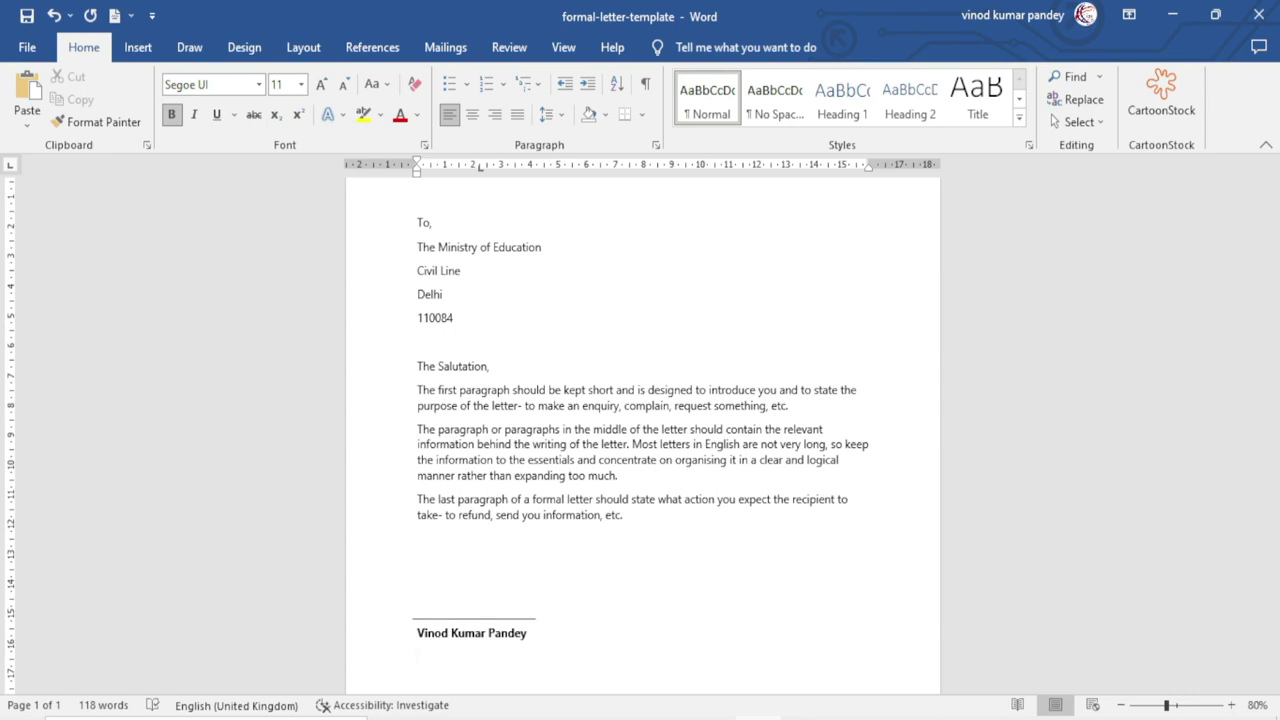
Add the title 'Website Developer' in regular weight and 'Excel Infotech Pvt' on the next line.
type("Website")
type(" Dev")
type("eloper")
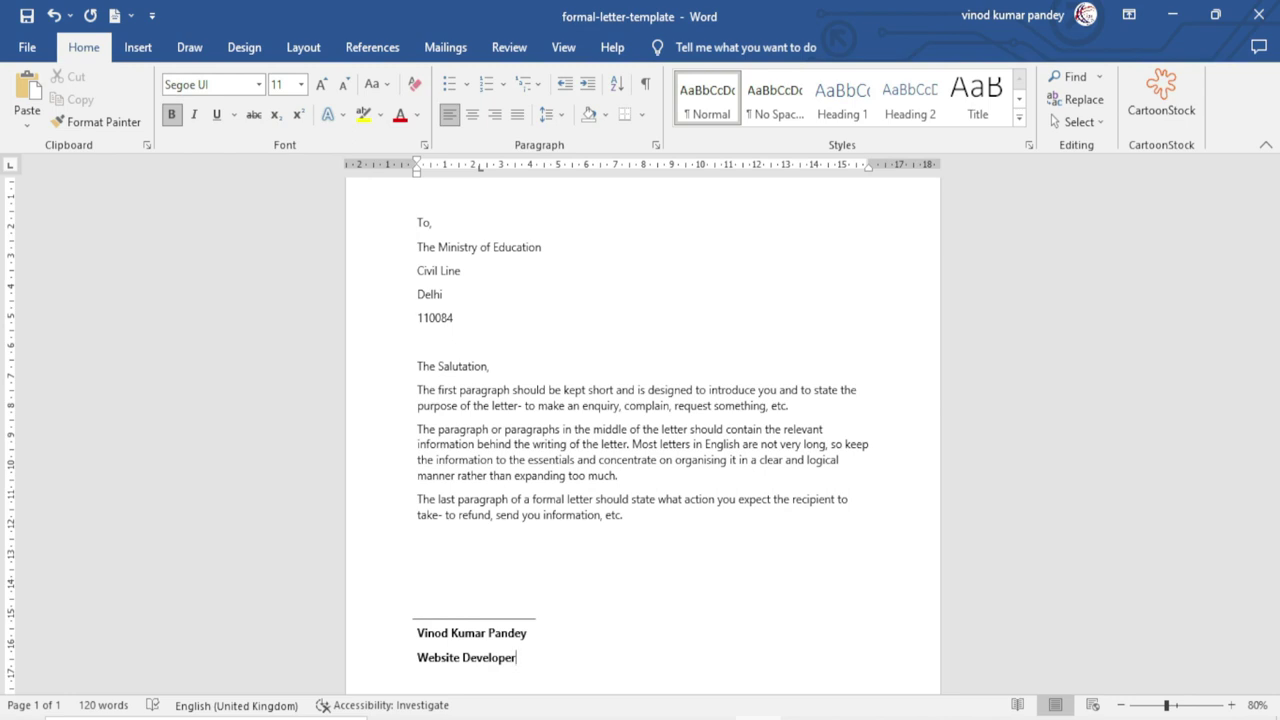
key("shift+Home")
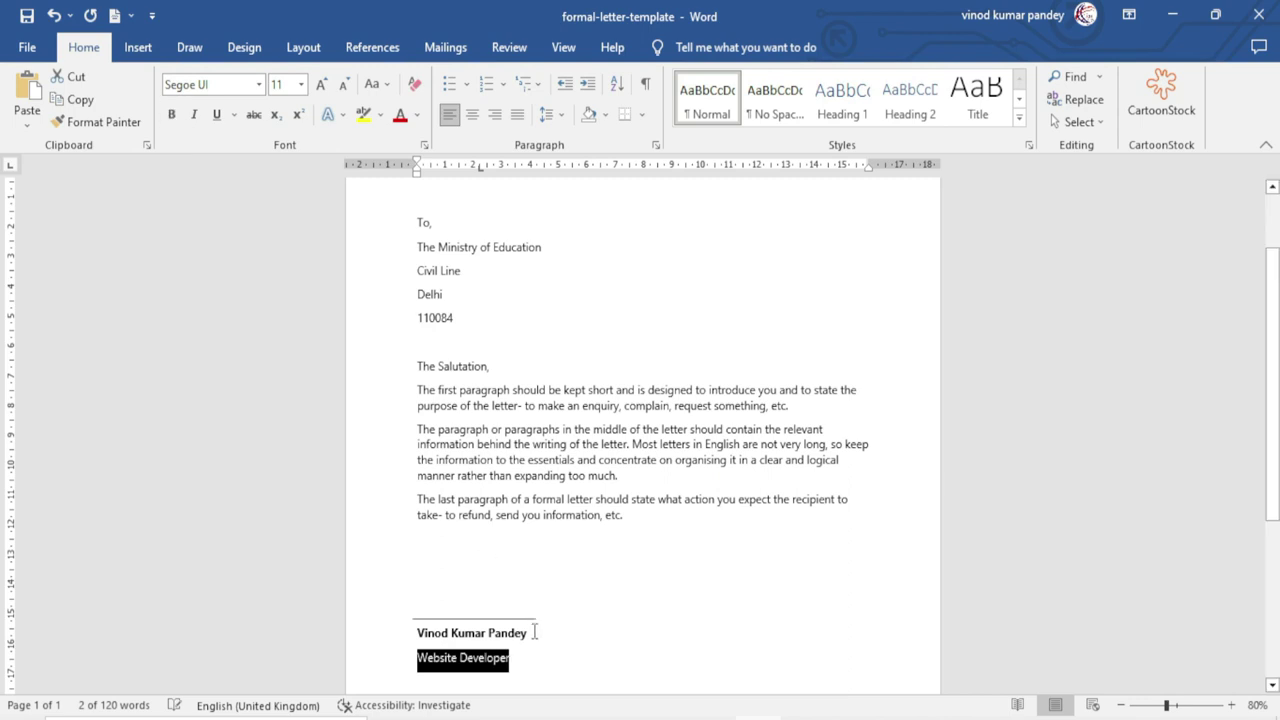
left_click(538, 658)
key("Return")
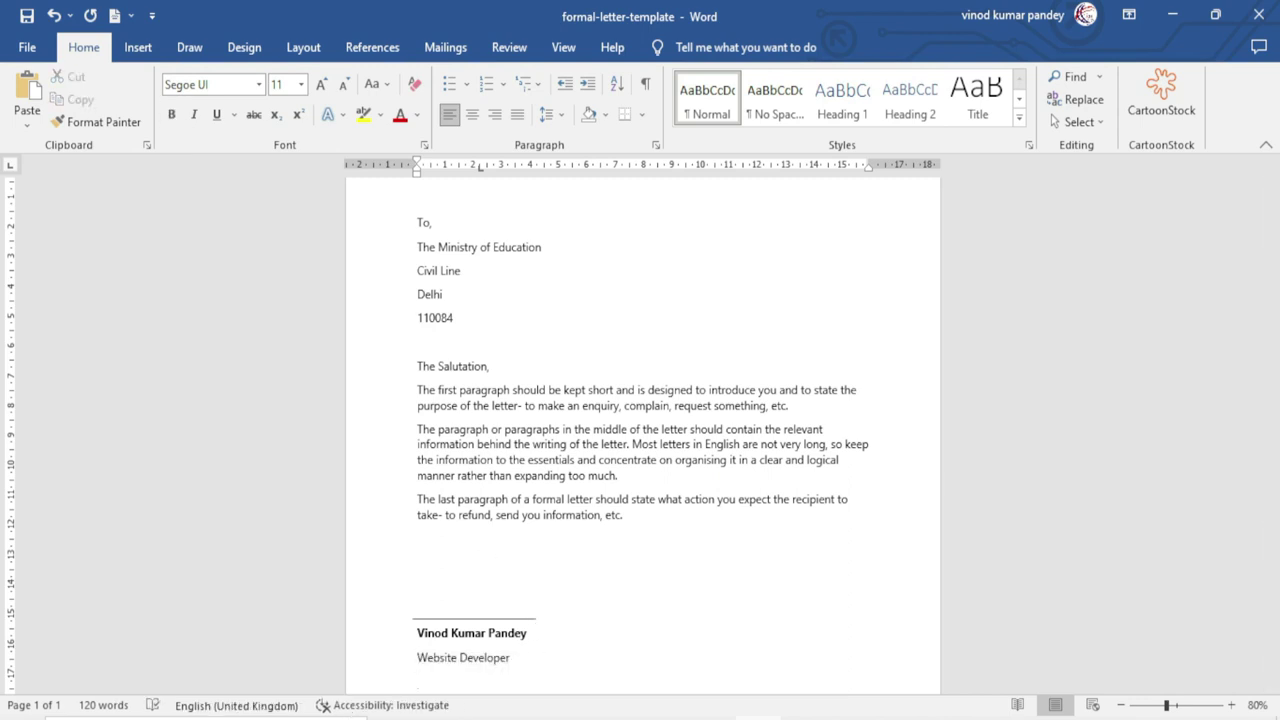
type("Excel Infot")
type("ech P")
type("v")
type("t. Ltd.")
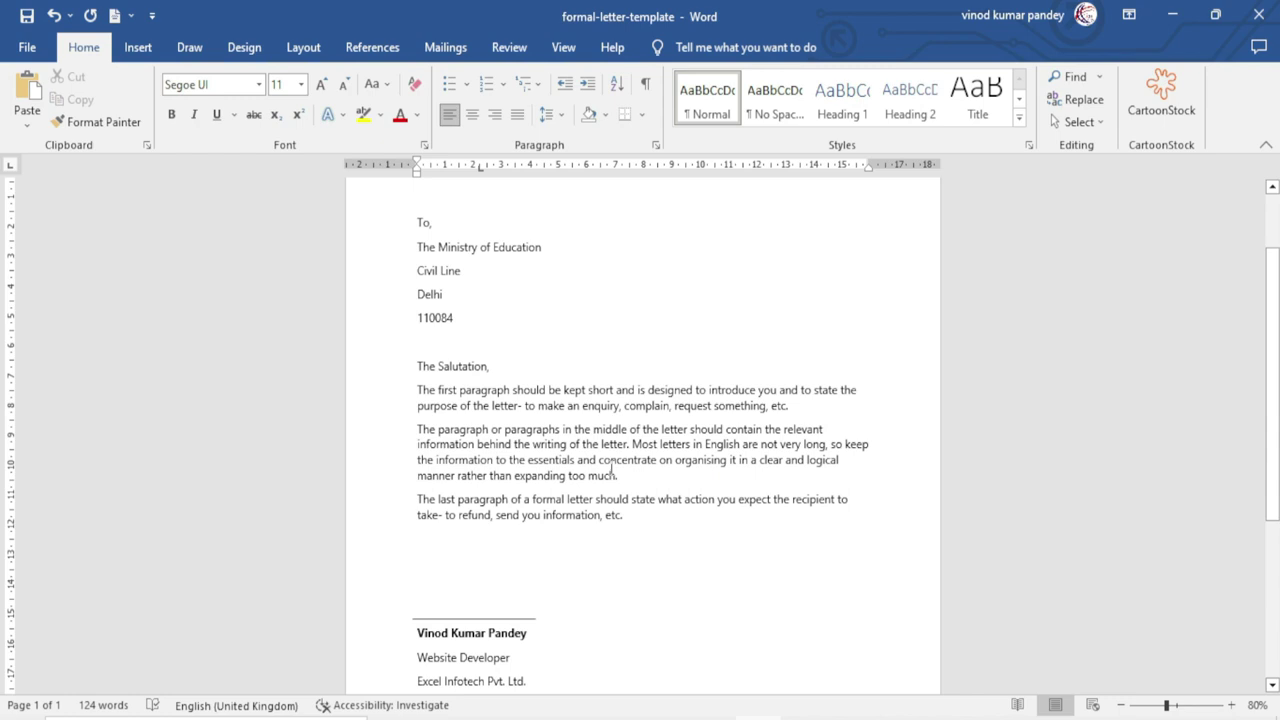
Insert the Sig signature image from this computer.
left_click(149, 48)
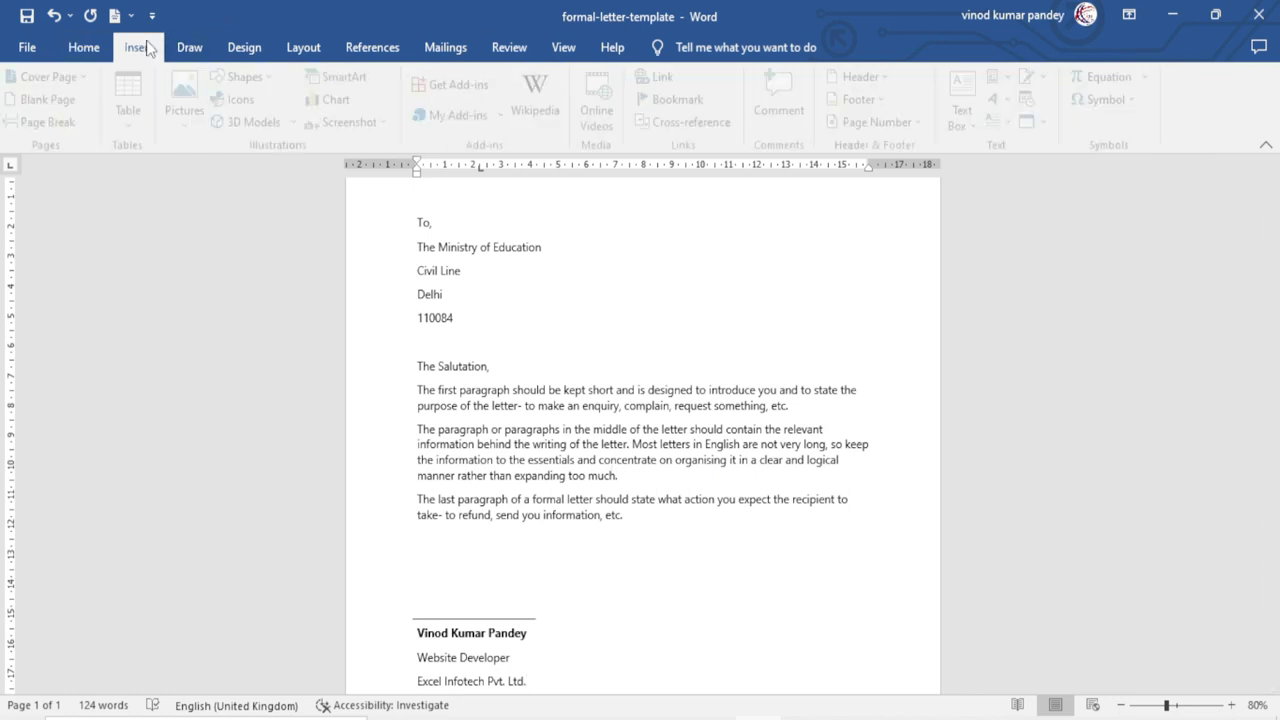
left_click(198, 121)
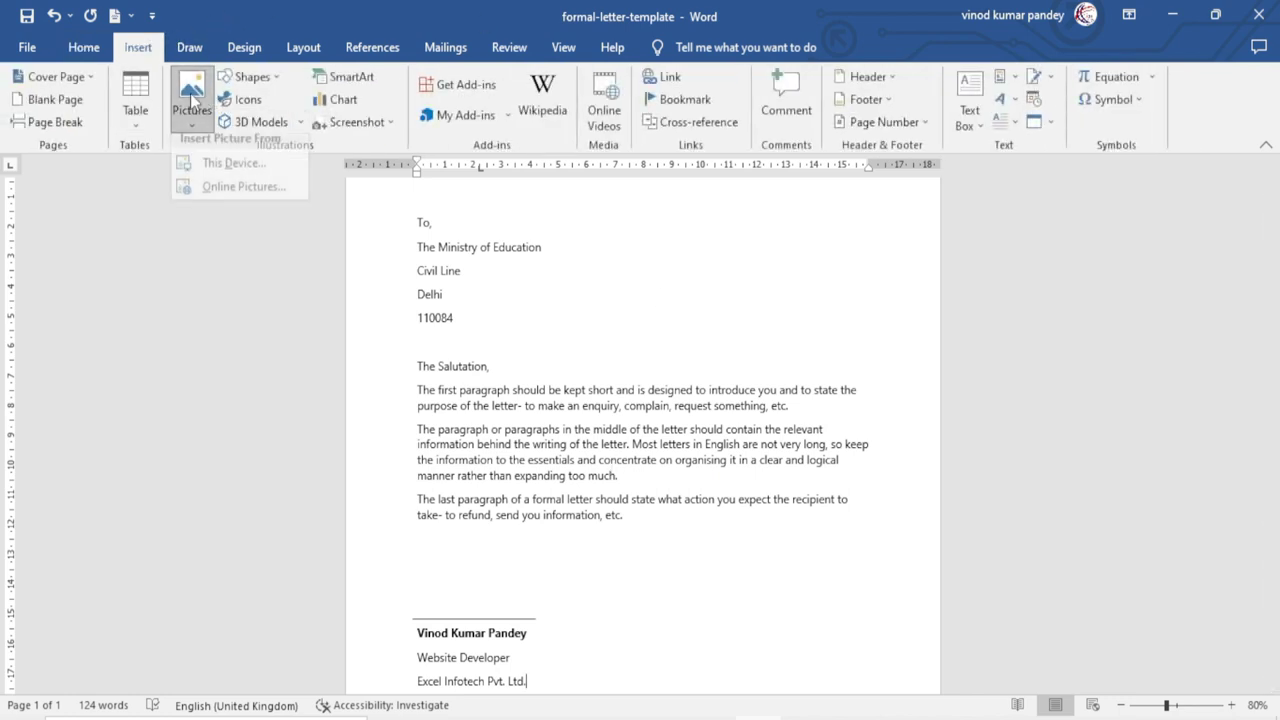
left_click(247, 173)
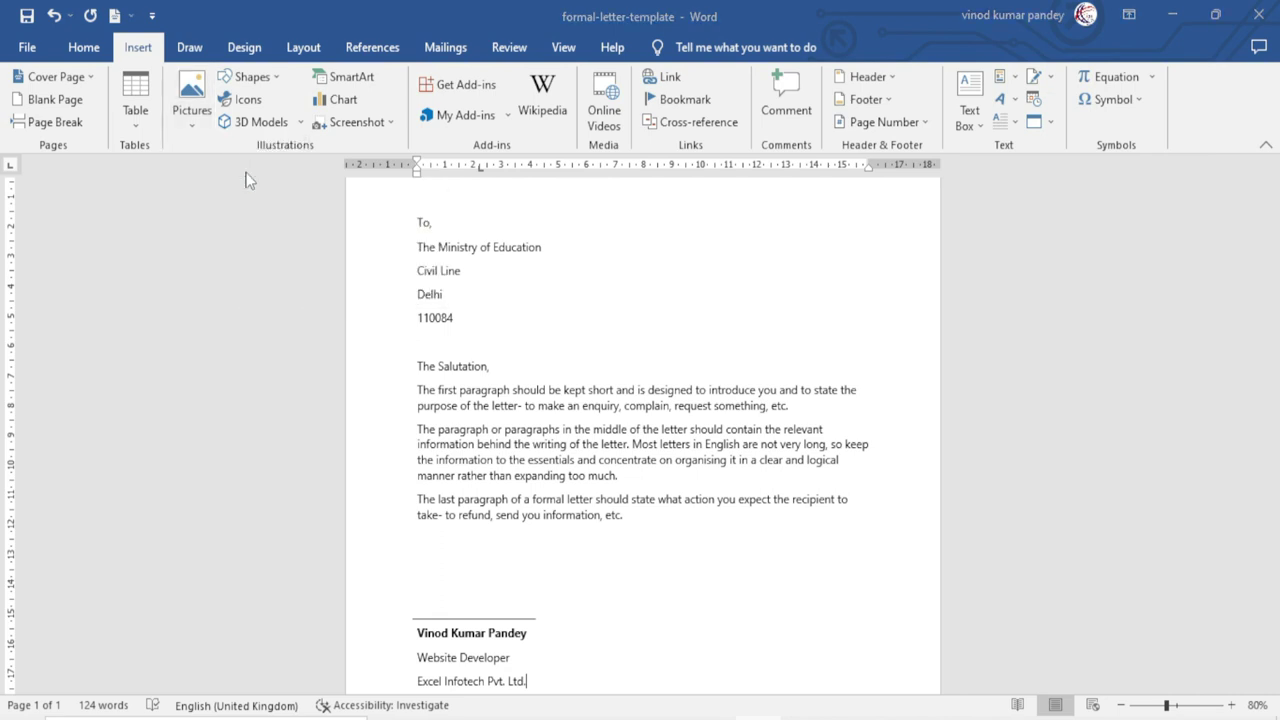
left_click(521, 265)
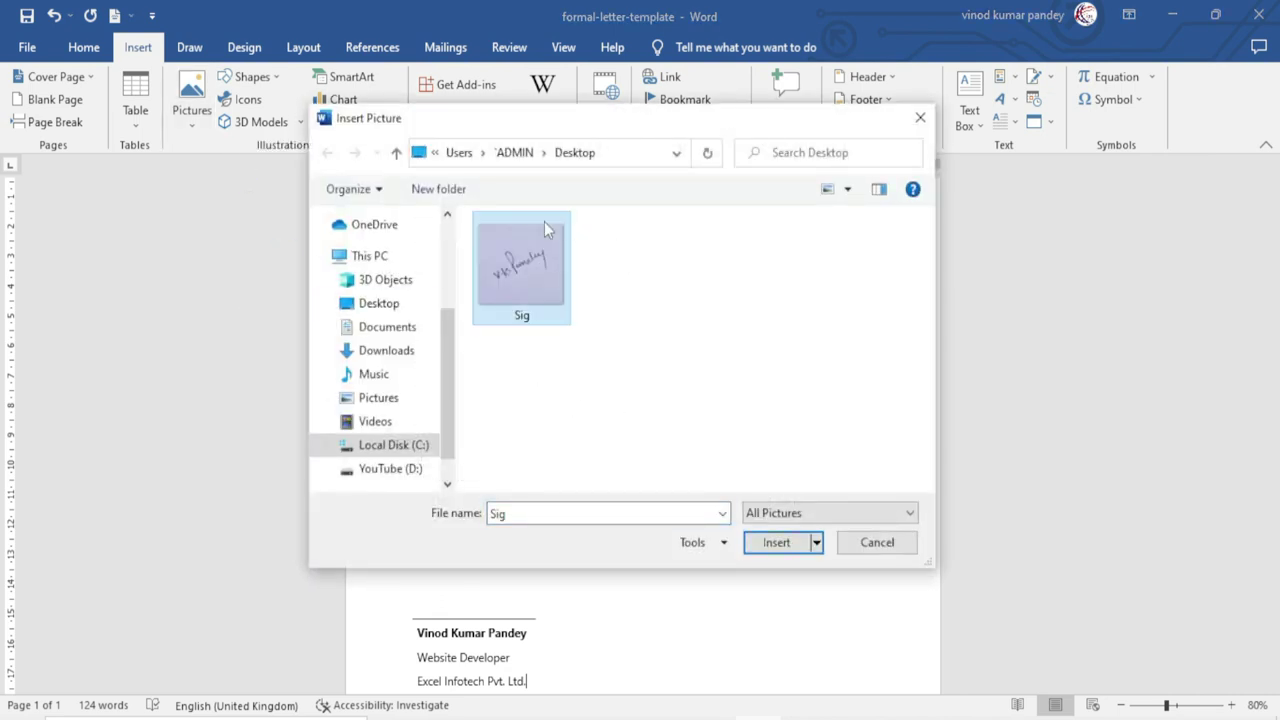
left_click(777, 542)
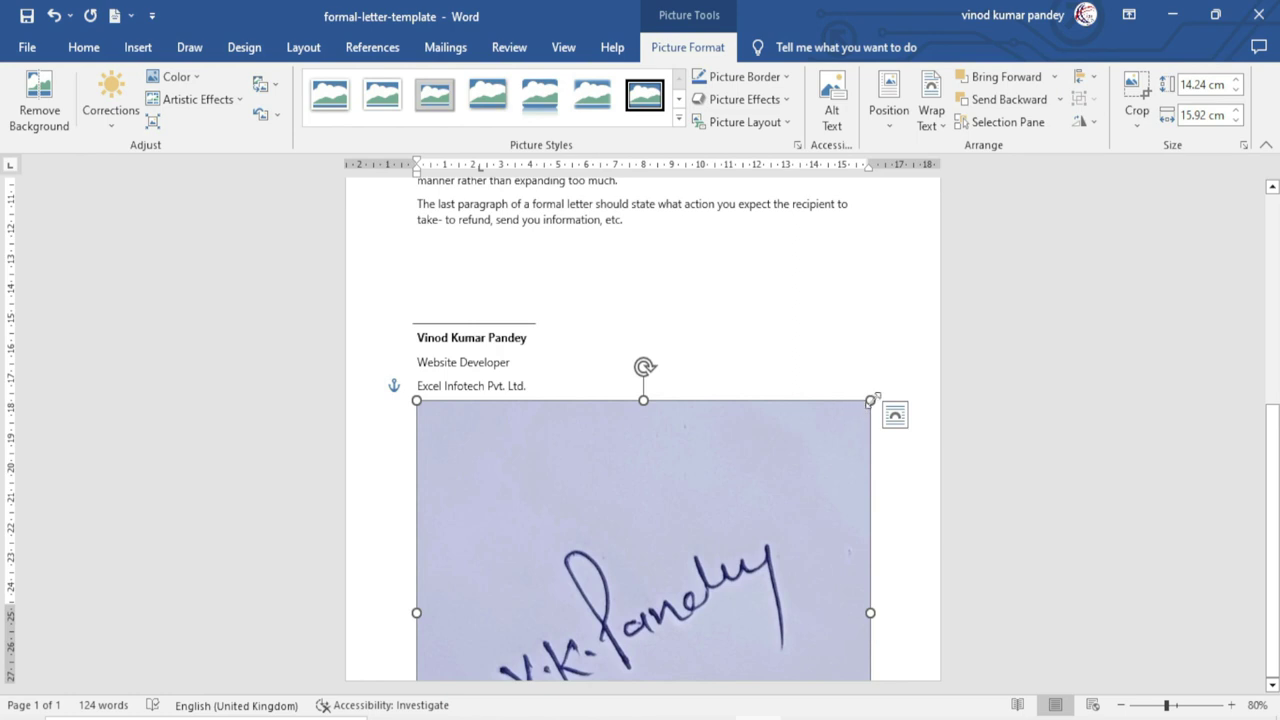
Shrink the signature image to about 3.84 × 4.29 cm and move it beside the name block.
left_click_drag(870, 400, 740, 557)
mouse_move(649, 591)
left_mouse_down()
mouse_move(729, 363)
mouse_move(617, 486)
left_mouse_up()
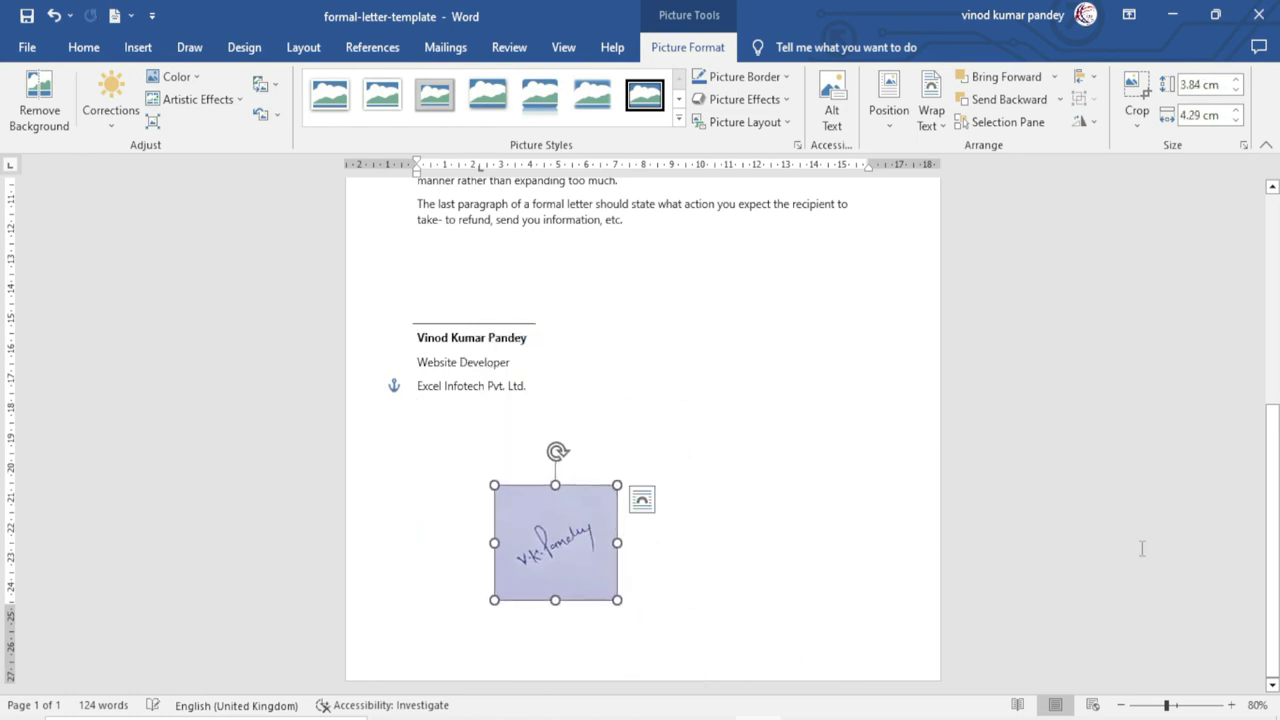
left_click_drag(1274, 507, 1274, 447)
mouse_move(604, 651)
left_mouse_down()
mouse_move(503, 398)
mouse_move(567, 482)
mouse_move(541, 552)
mouse_move(484, 525)
mouse_move(706, 518)
left_mouse_up()
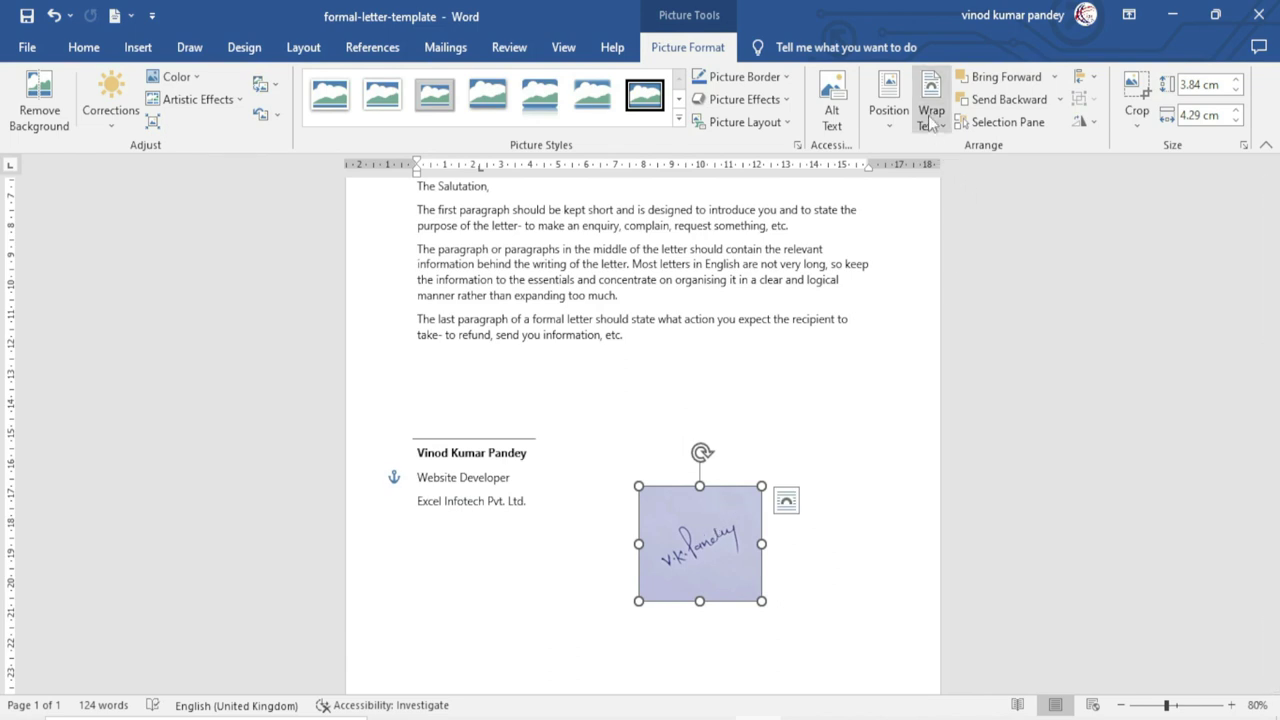
Set the signature picture to Behind Text and drag it onto the line above the name.
left_click(930, 110)
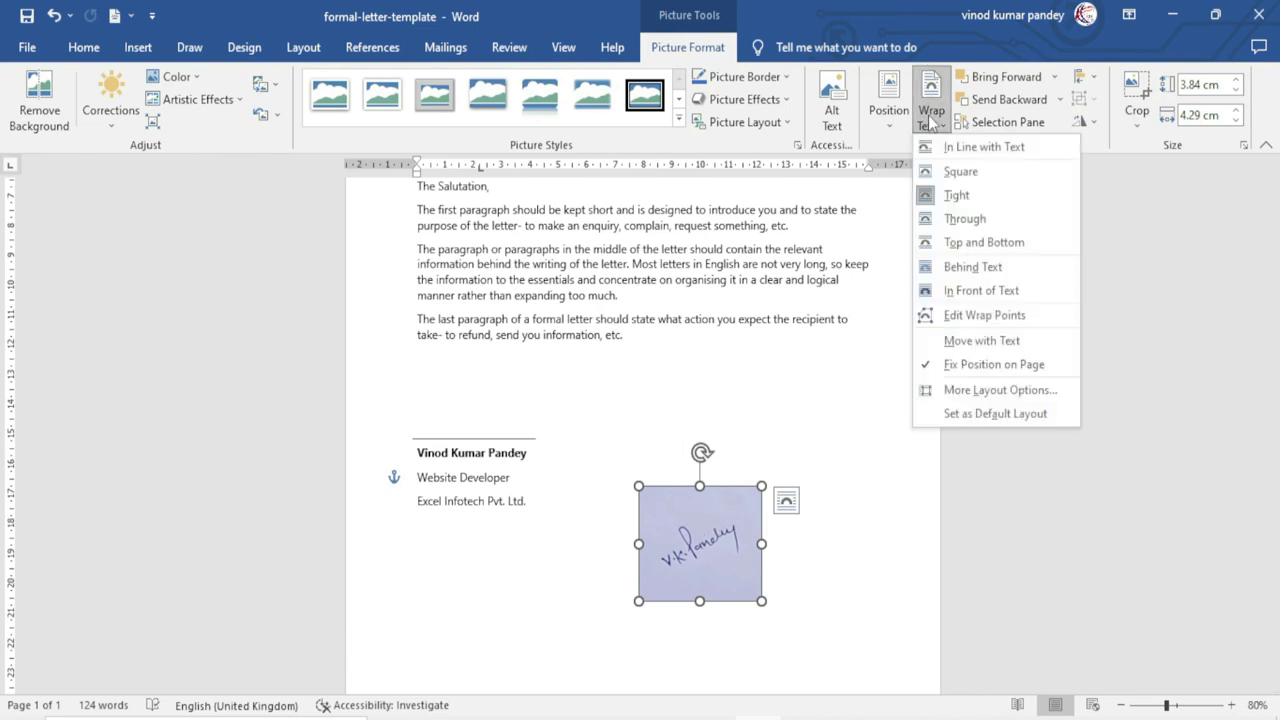
left_click(972, 266)
mouse_move(726, 517)
left_mouse_down()
mouse_move(789, 540)
mouse_move(497, 388)
left_mouse_up()
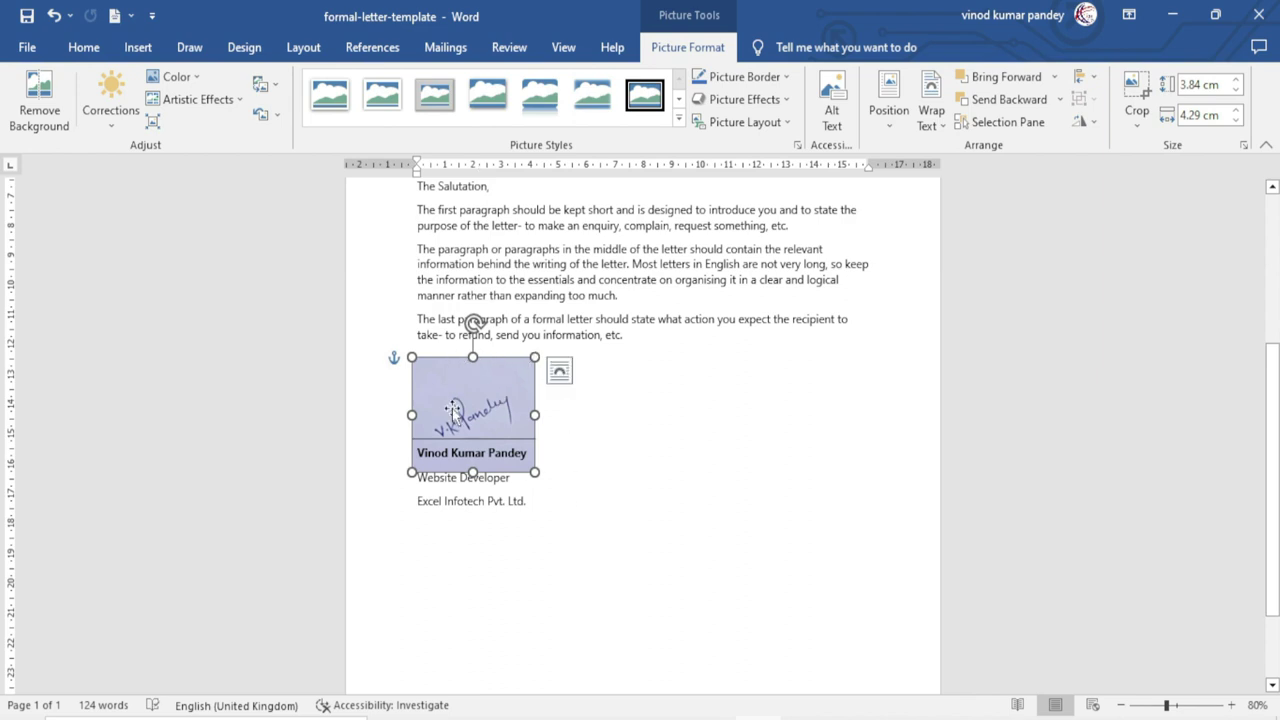
left_click(611, 527)
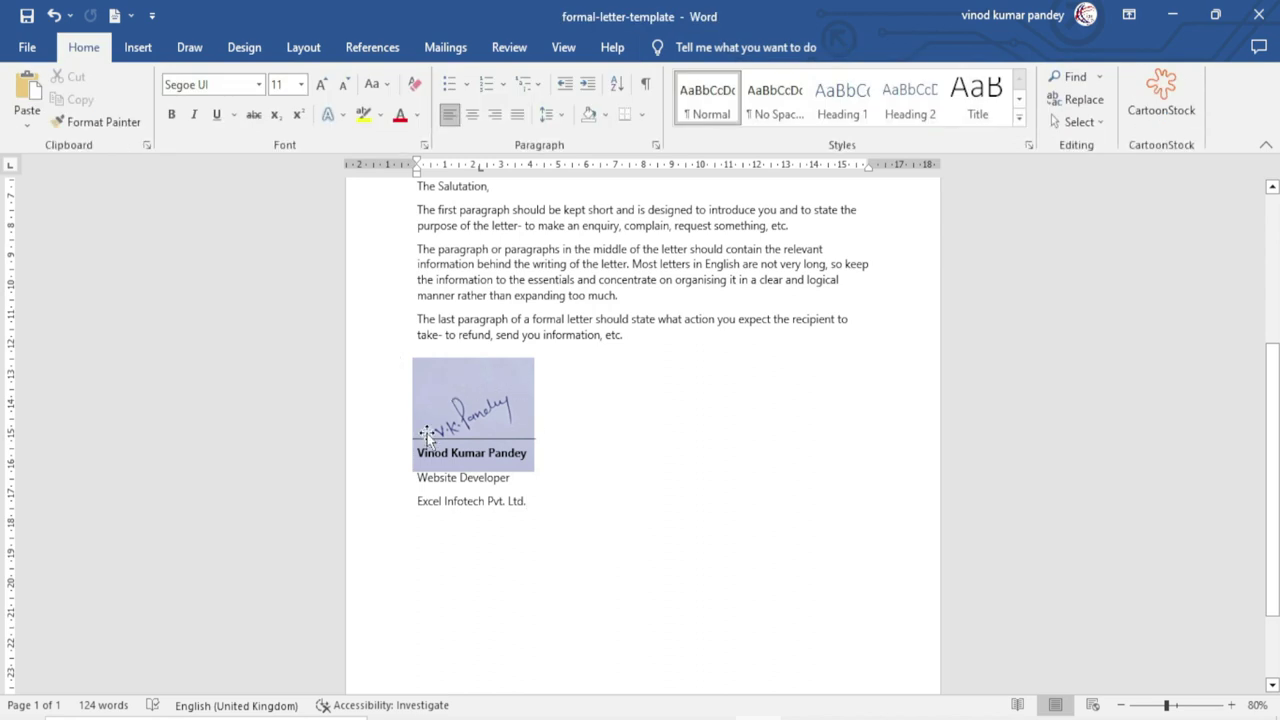
left_click(430, 392)
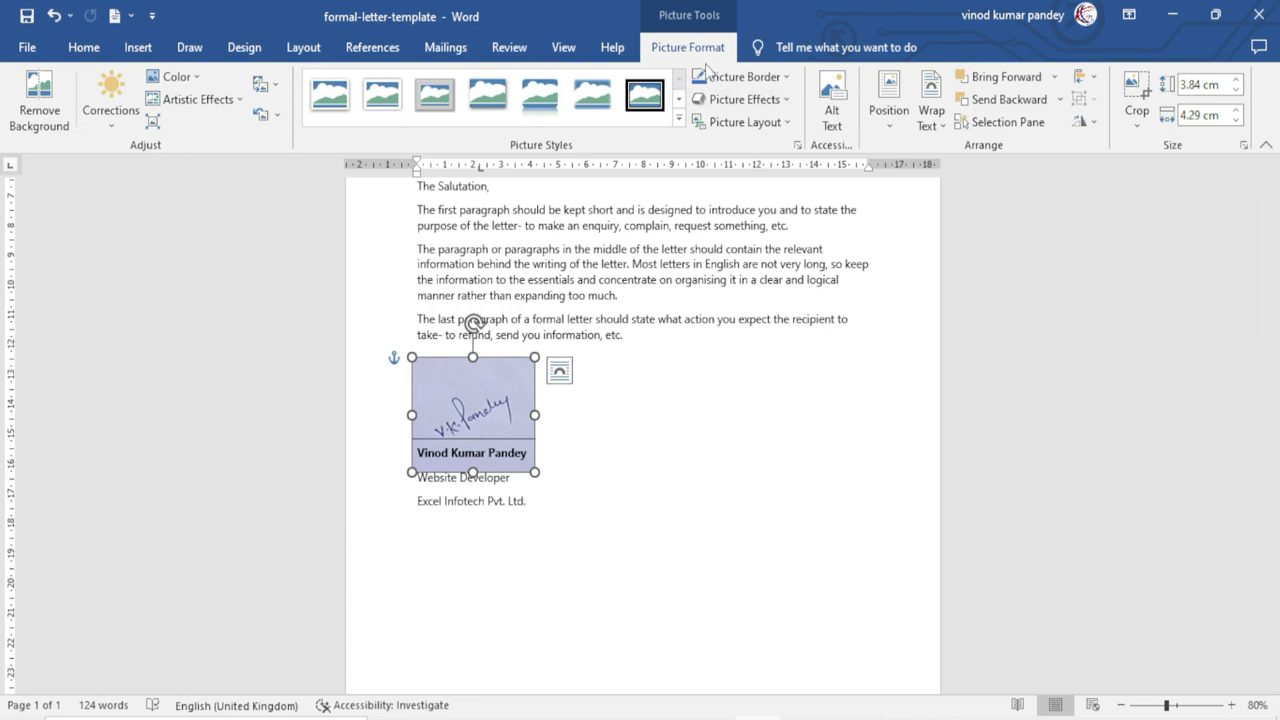
Apply Brightness +40% Contrast -40% correction to the signature picture.
left_click(108, 128)
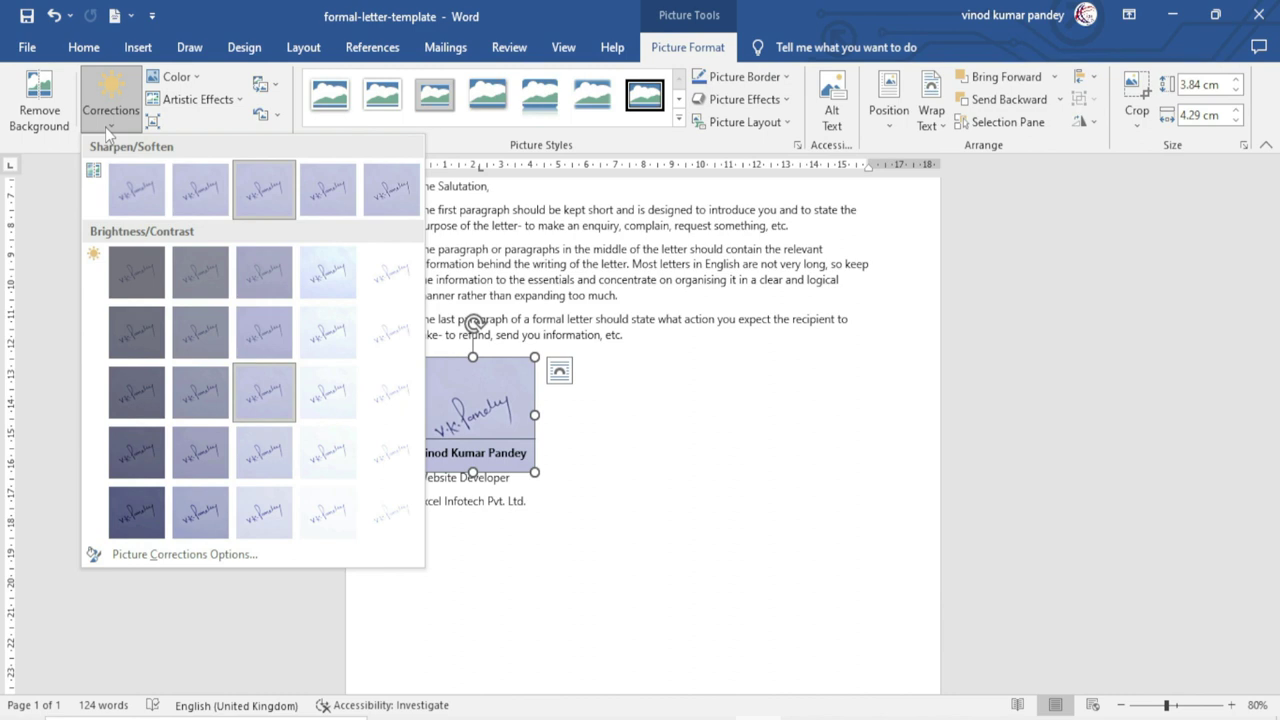
left_click(389, 287)
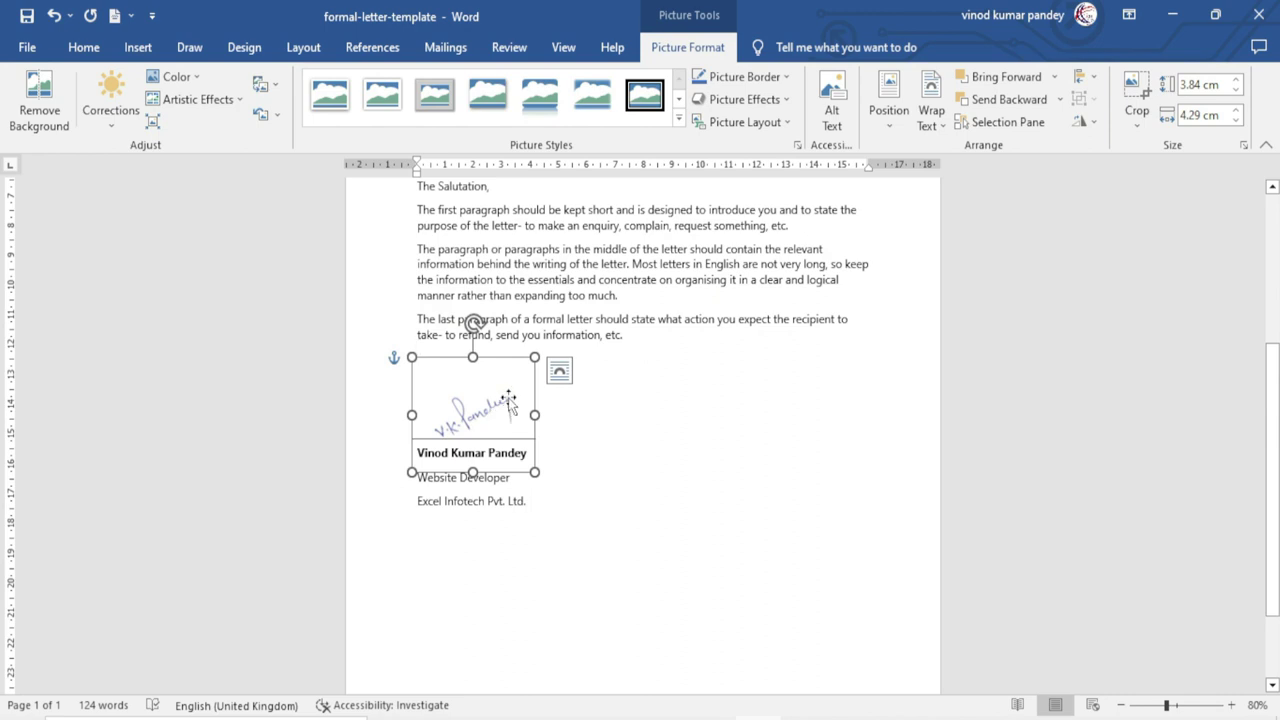
left_click(614, 460)
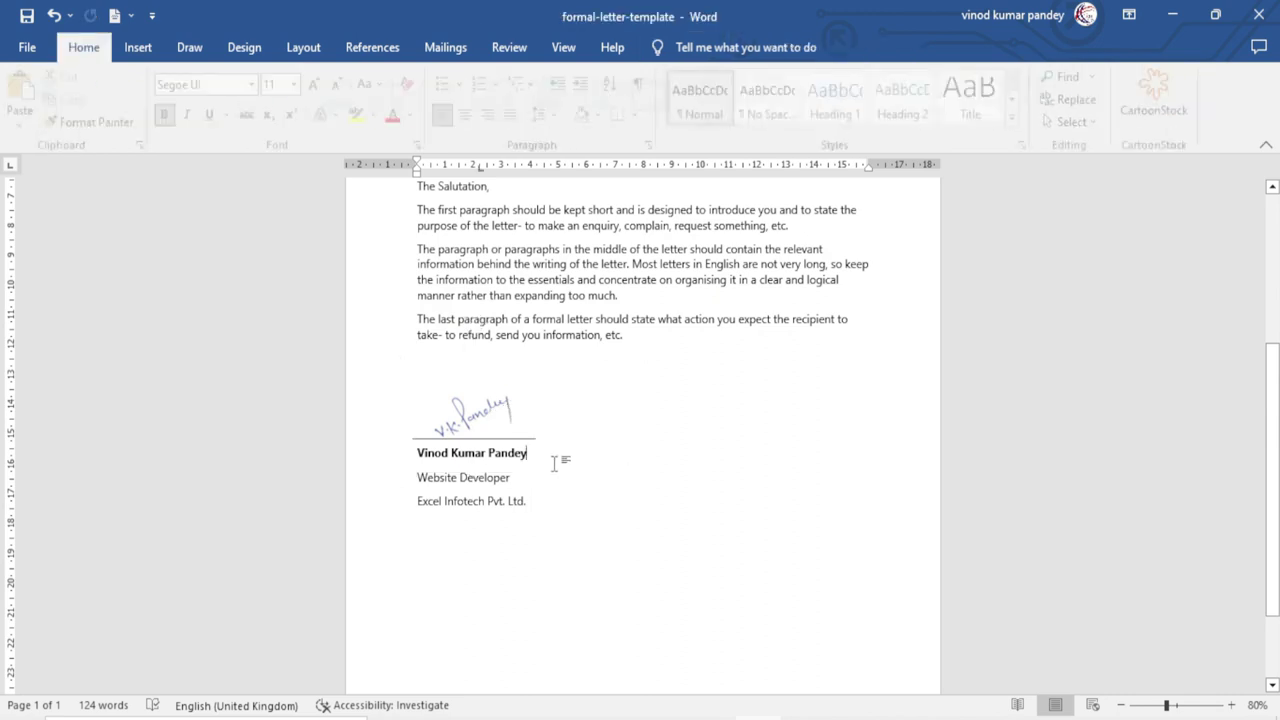
left_click(500, 390)
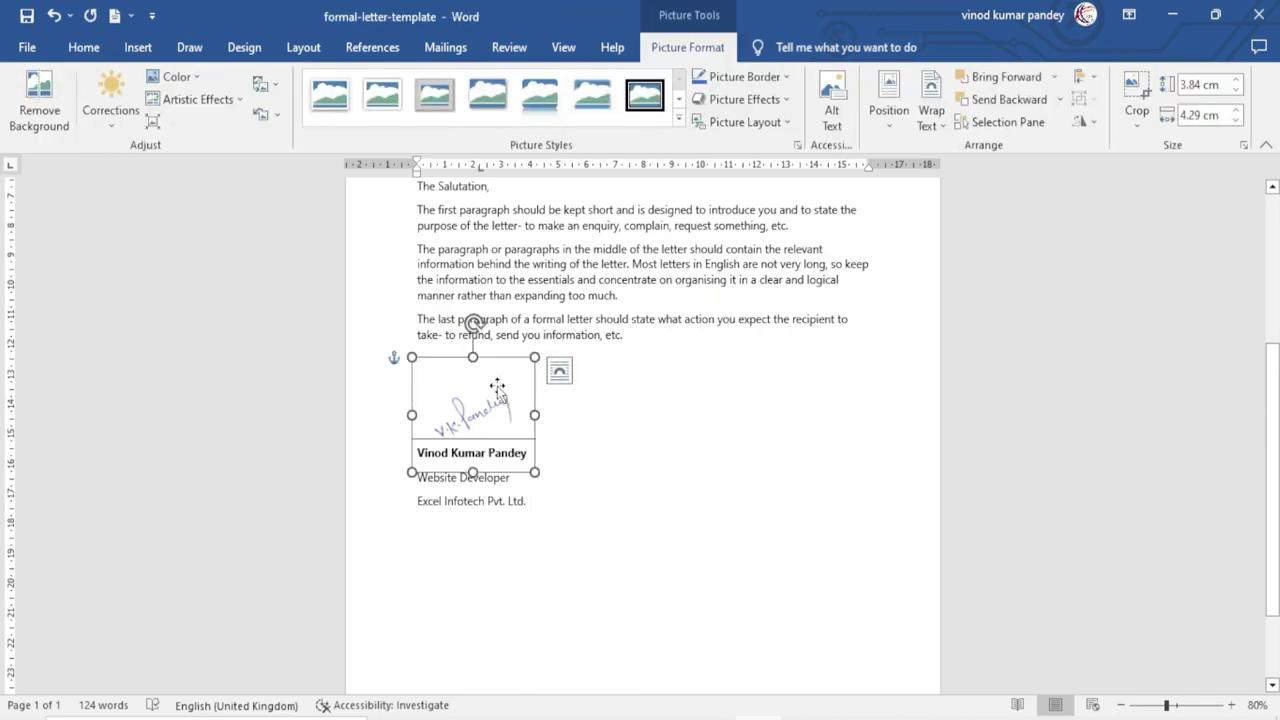
left_click(497, 388)
Apply the Photocopy artistic effect and raise the signature's colour saturation.
left_click(237, 99)
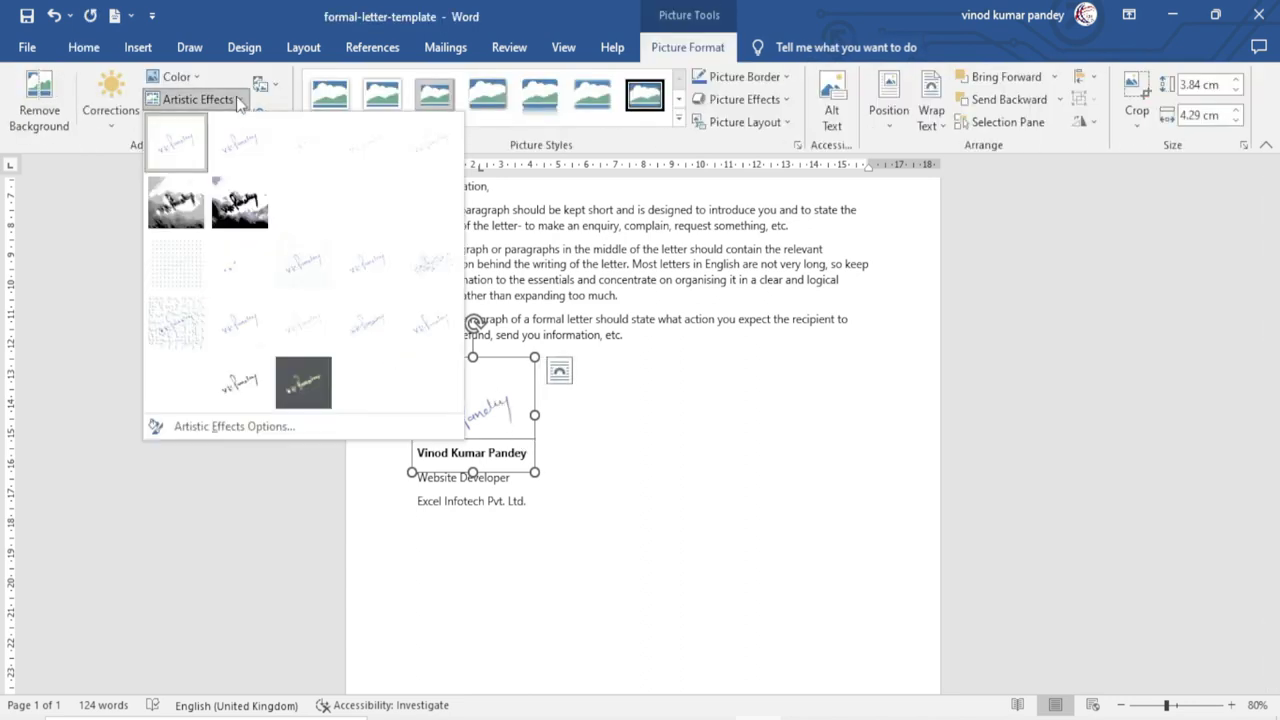
left_click(241, 381)
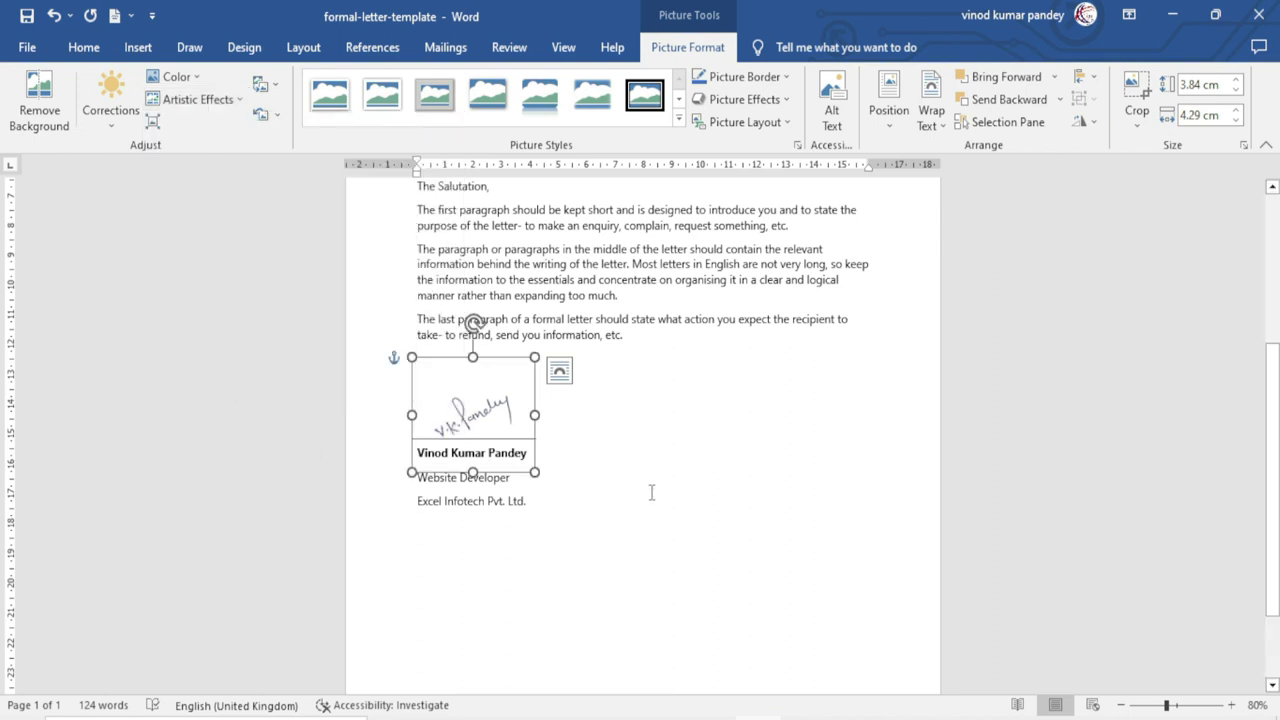
left_click(196, 77)
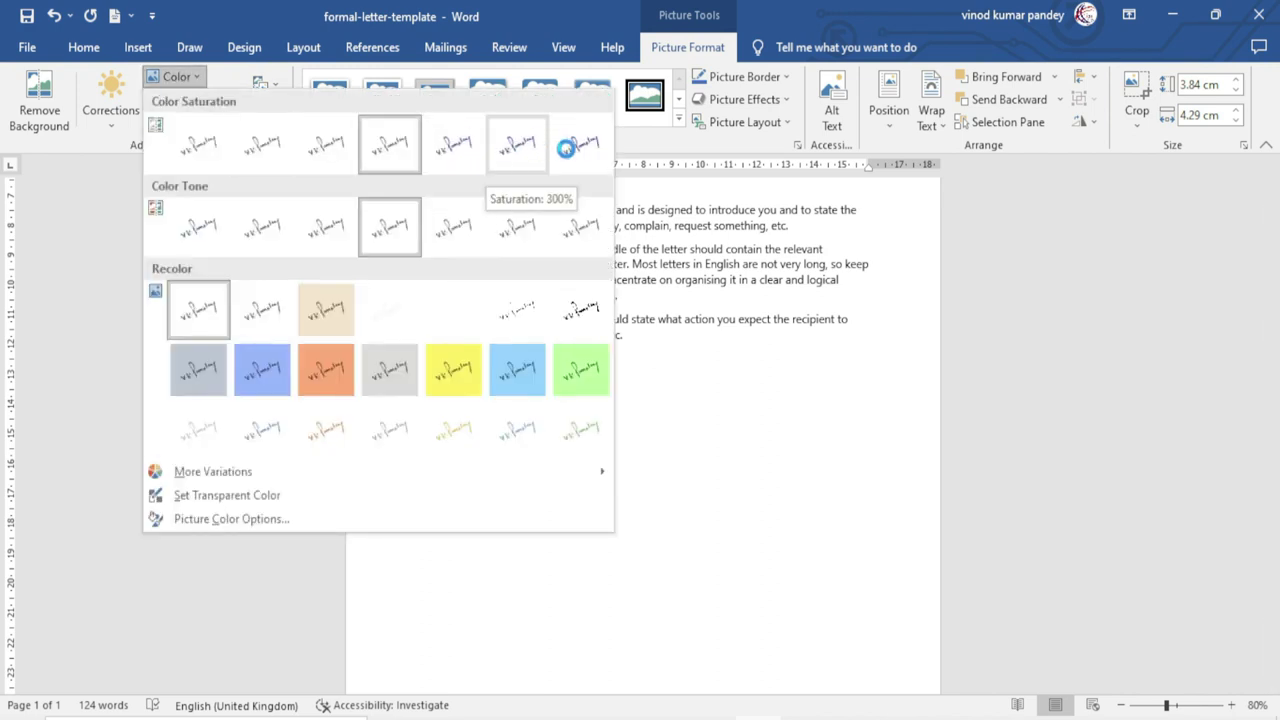
left_click(580, 152)
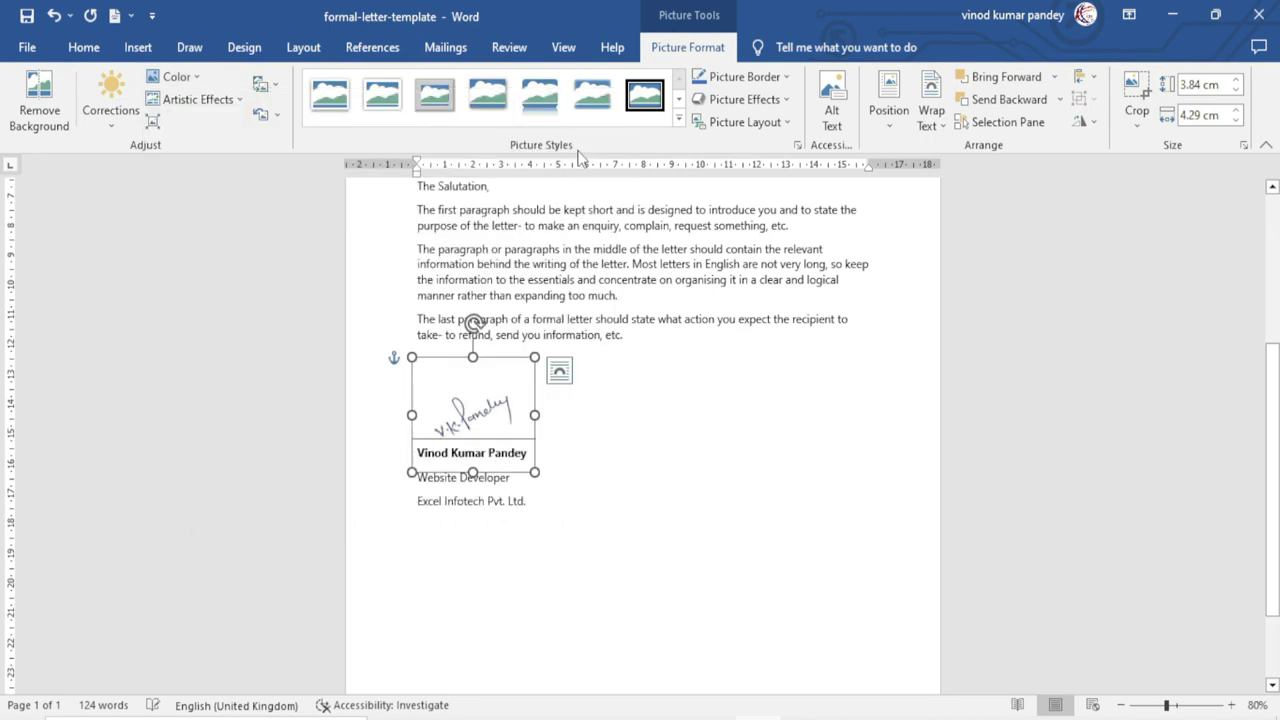
left_click(610, 454)
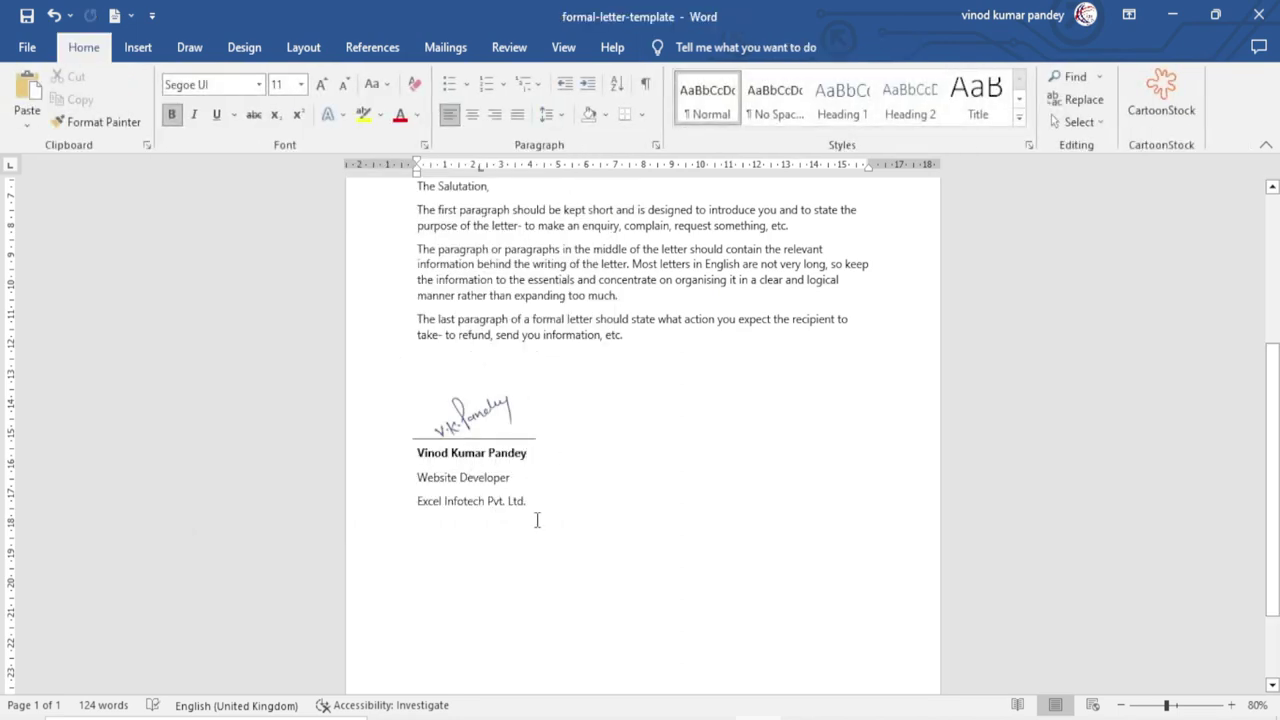
Select the signature block from Thanks & regards to the company name and open Quick Parts.
scroll(550, 535, "up", 1)
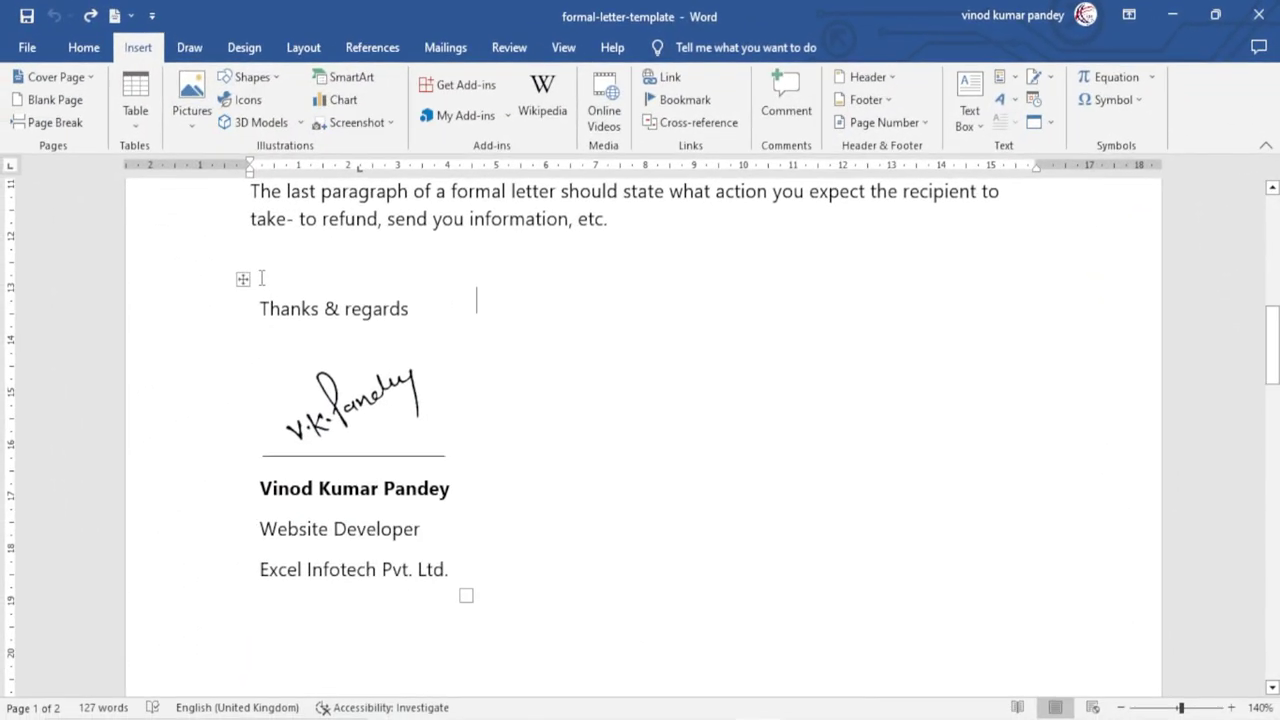
left_click_drag(253, 264, 424, 569)
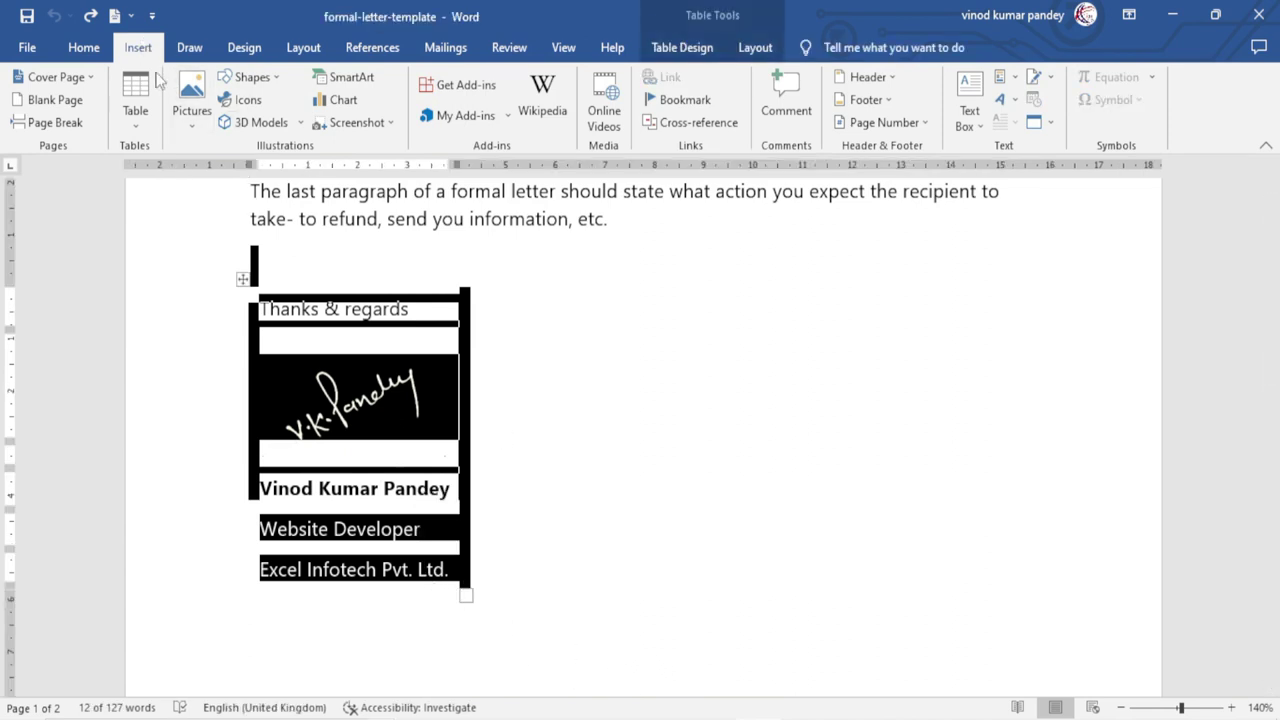
left_click(1014, 77)
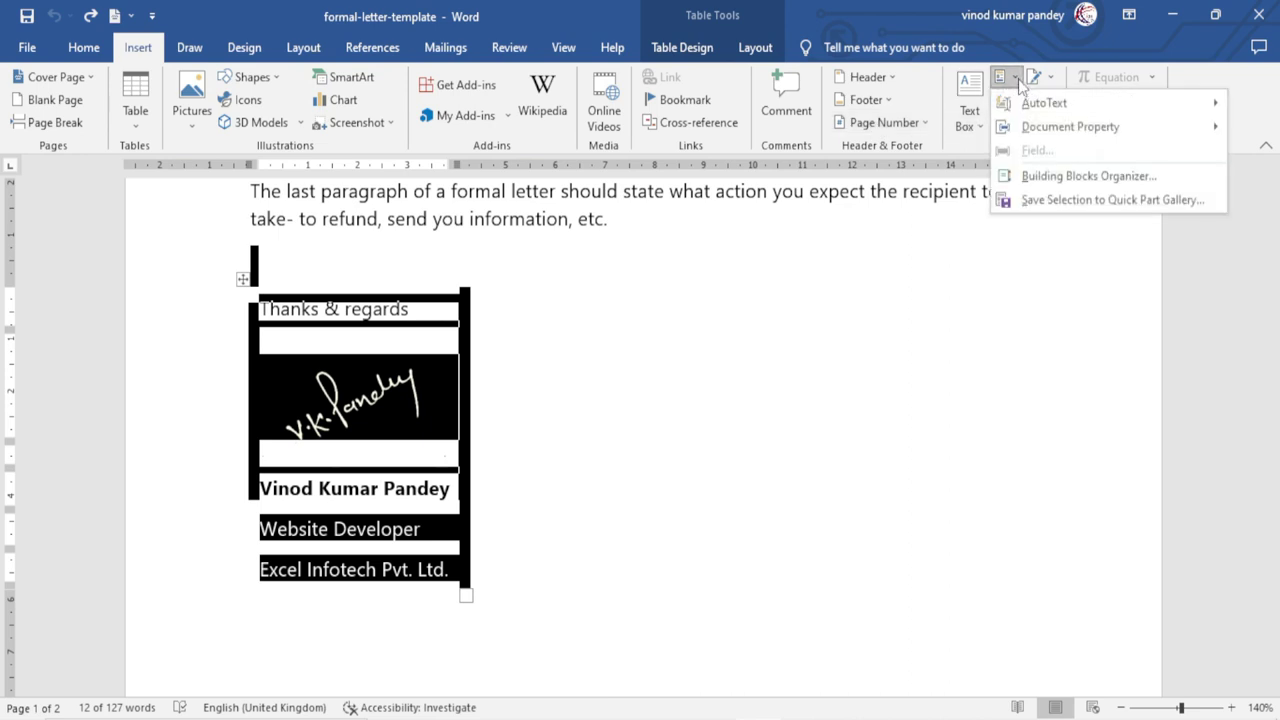
mouse_move(1044, 103)
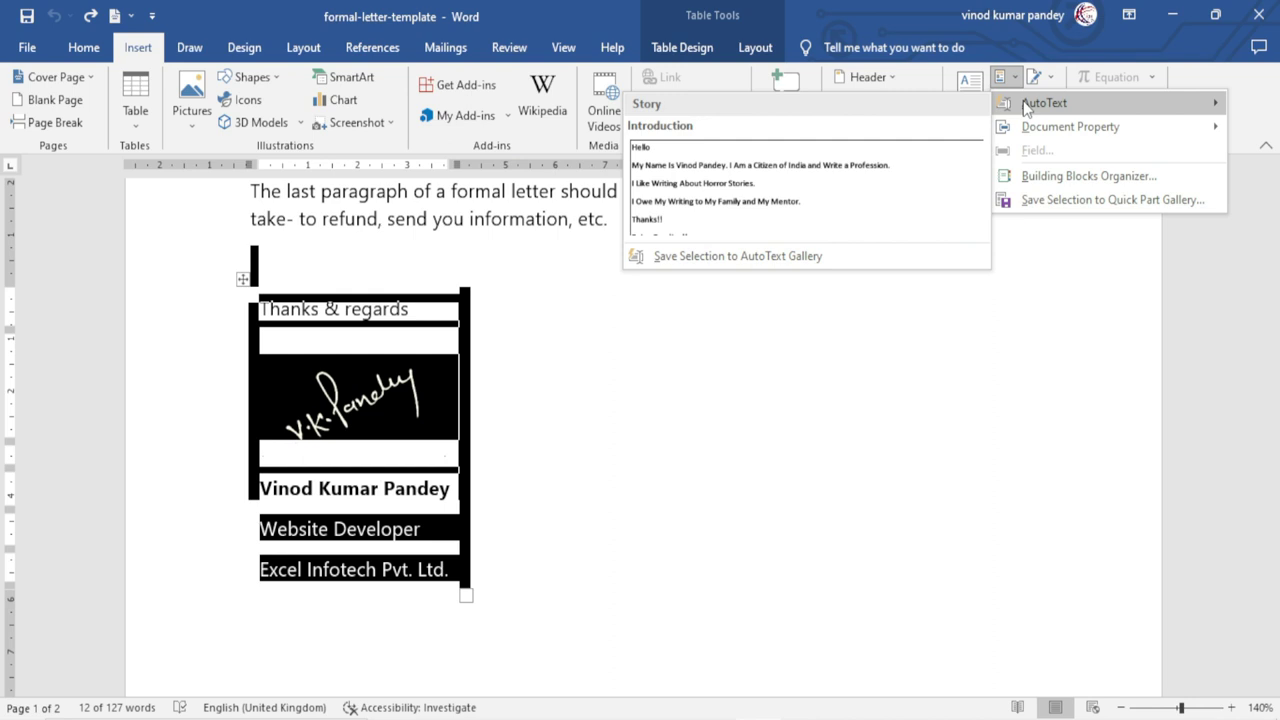
Save the selected block to the AutoText gallery as a new building block named 'V'.
left_click(722, 258)
left_click_drag(731, 301, 707, 321)
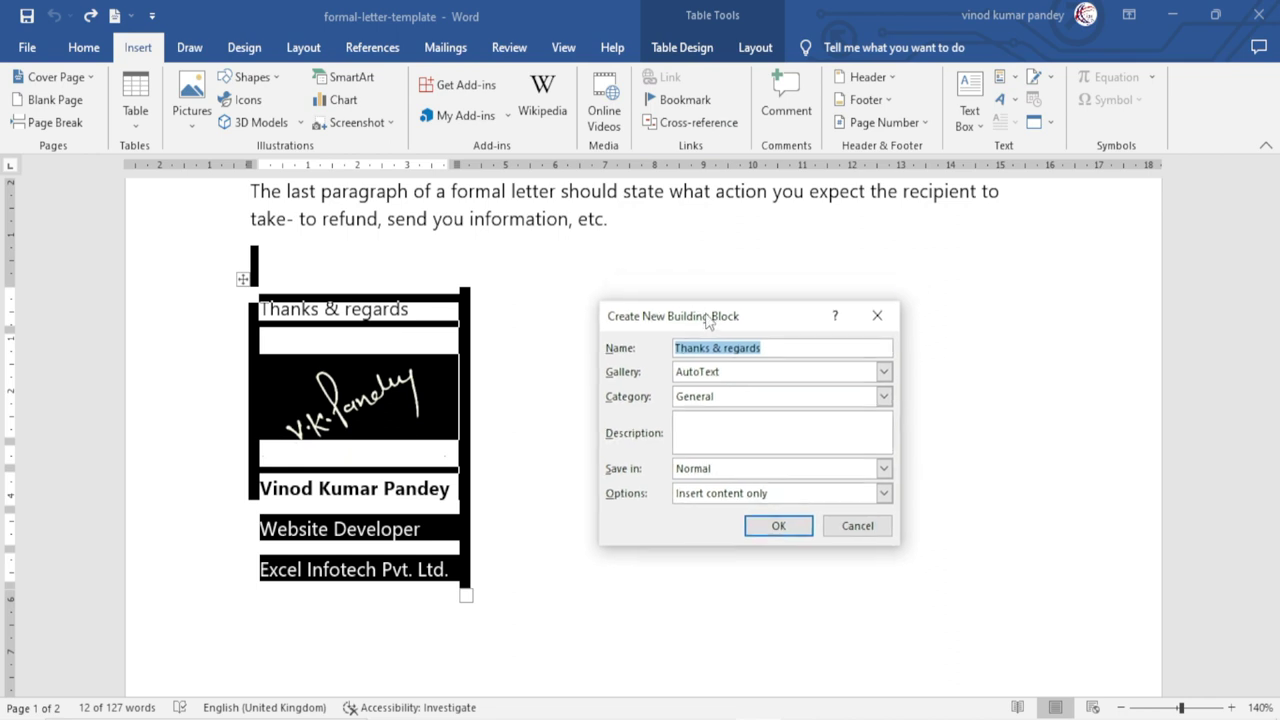
left_click(775, 348)
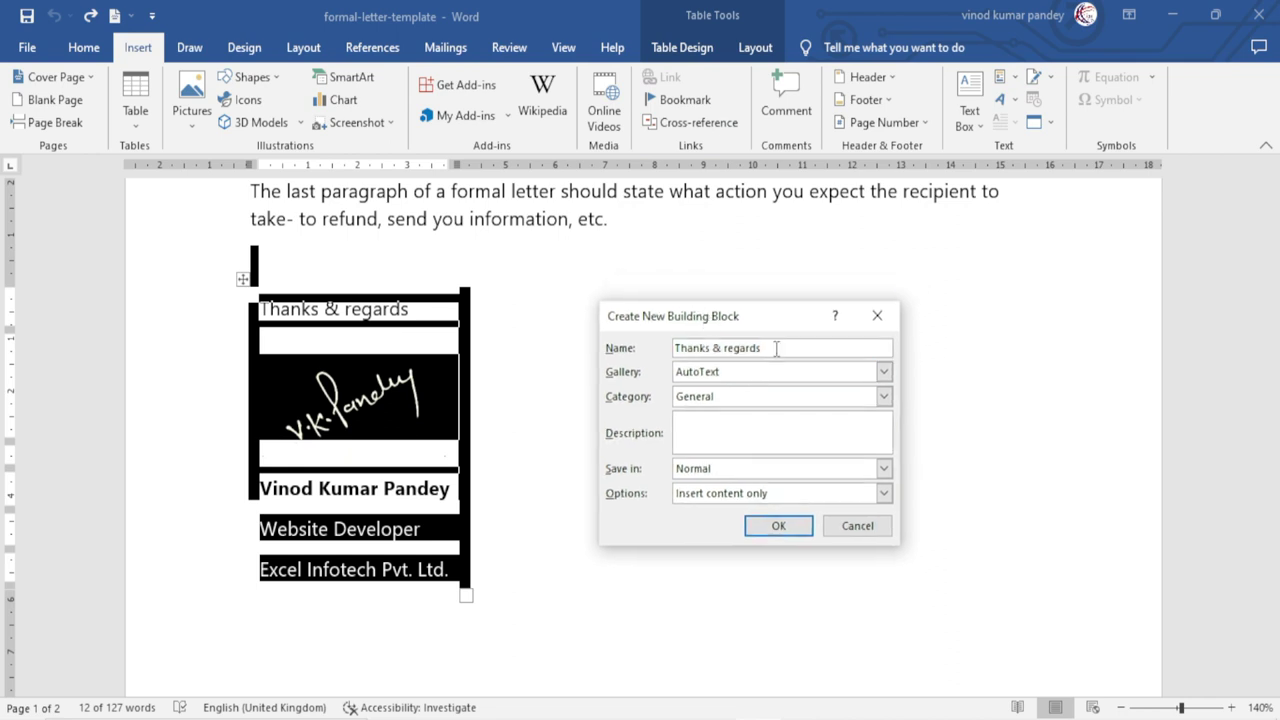
key("BackSpace")
key("BackSpace")
key("BackSpace")
key("BackSpace")
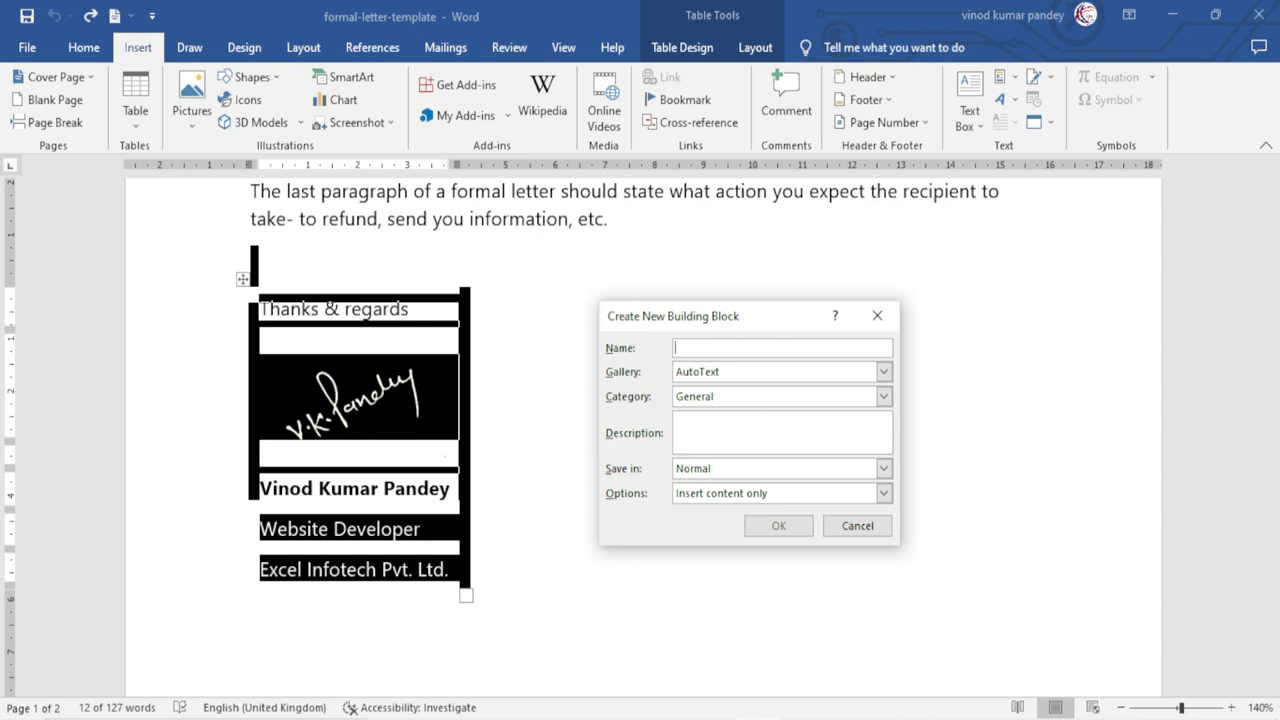
type("Vinod Sing")
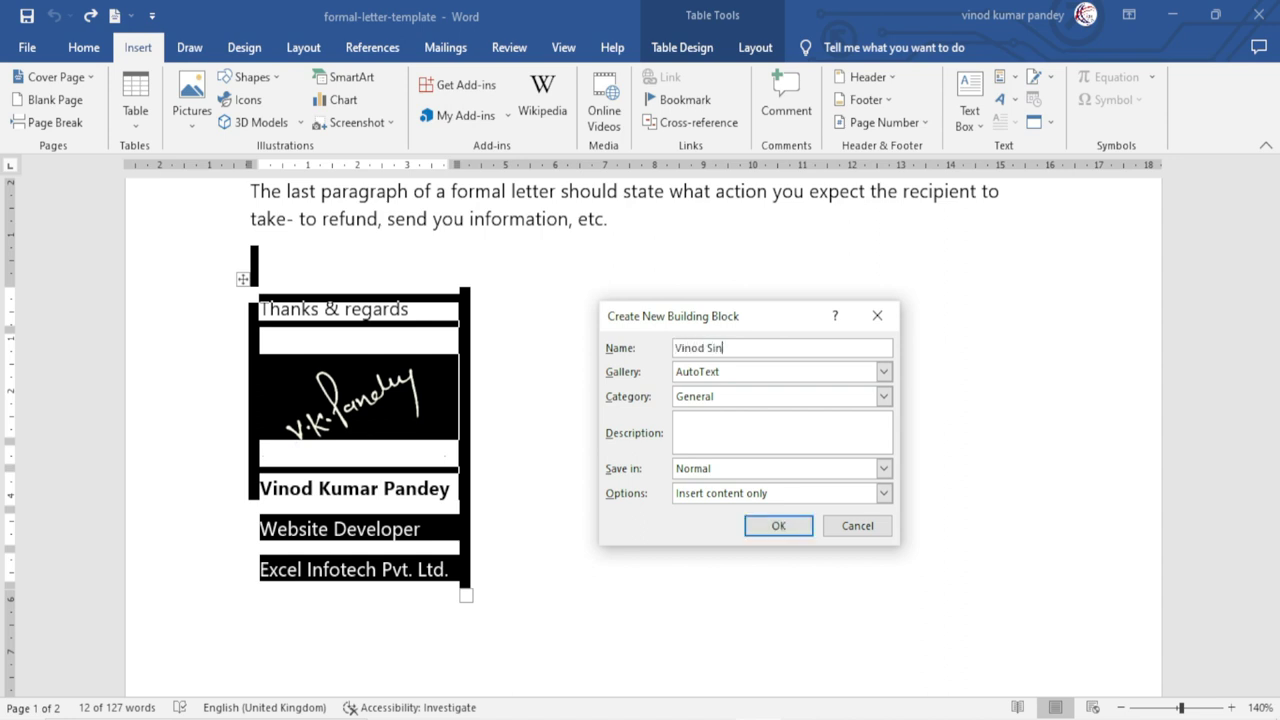
left_click(777, 526)
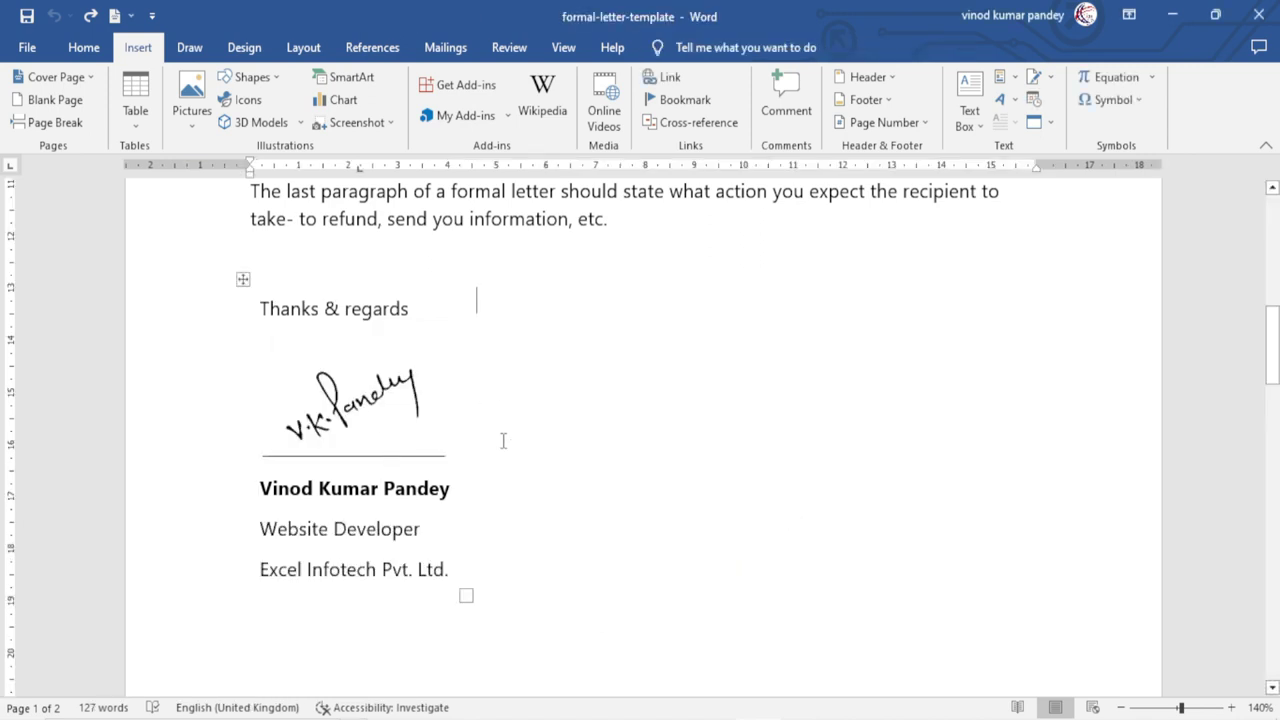
Insert the saved signature AutoText entry on the empty line below the letter.
scroll(414, 500, "down", 3)
scroll(300, 451, "down", 1)
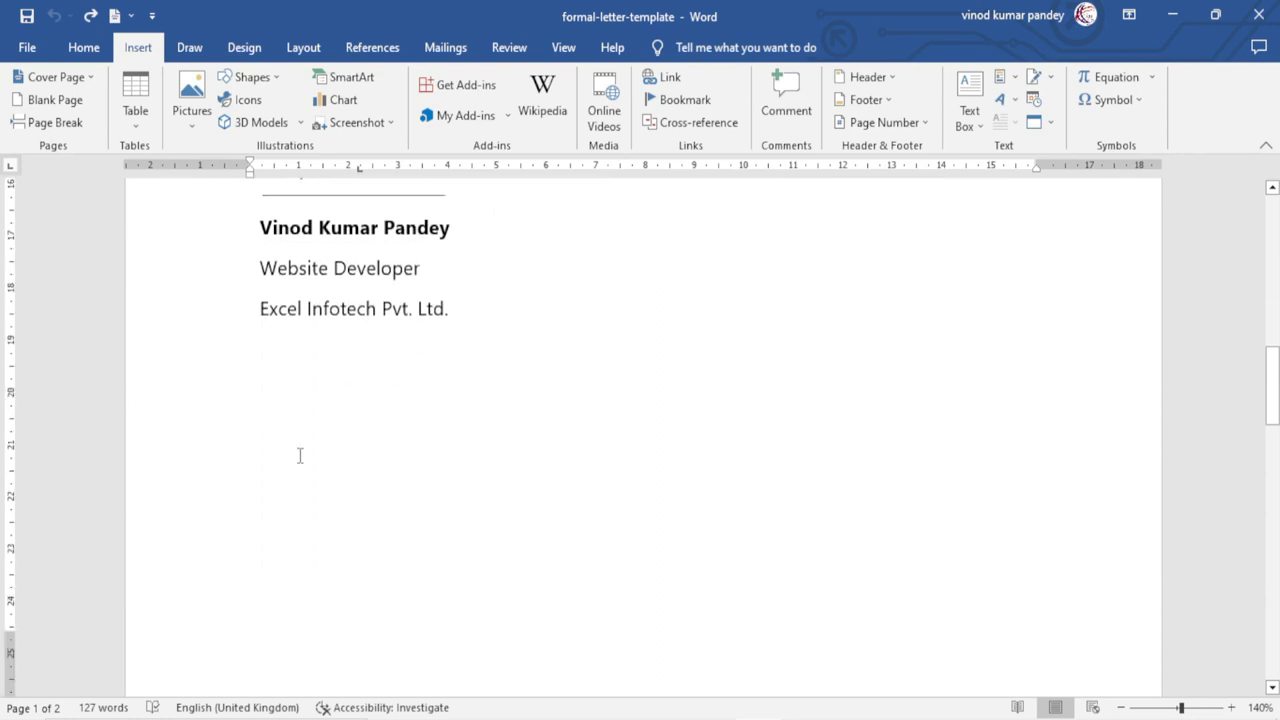
left_click(288, 444)
left_click(1012, 79)
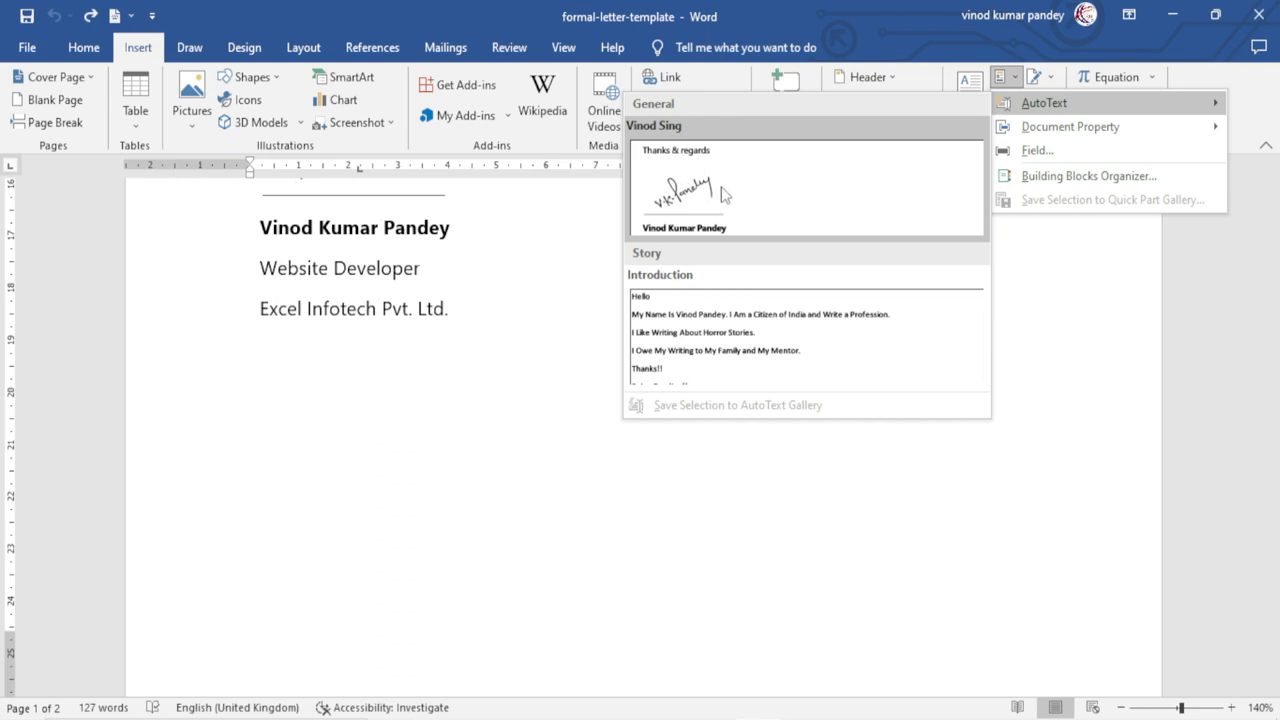
left_click(724, 194)
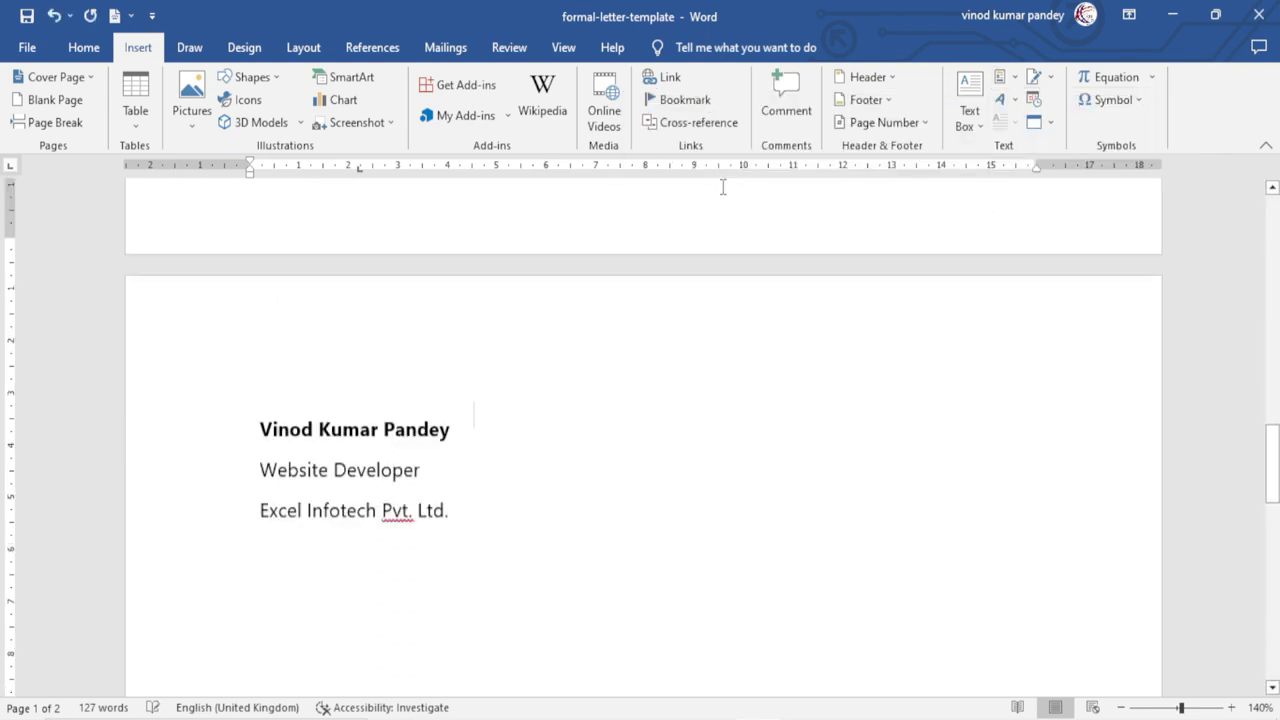
Select all content and delete it, leaving a single blank page.
scroll(486, 417, "up", 3)
scroll(481, 416, "up", 4)
scroll(481, 416, "up", 2)
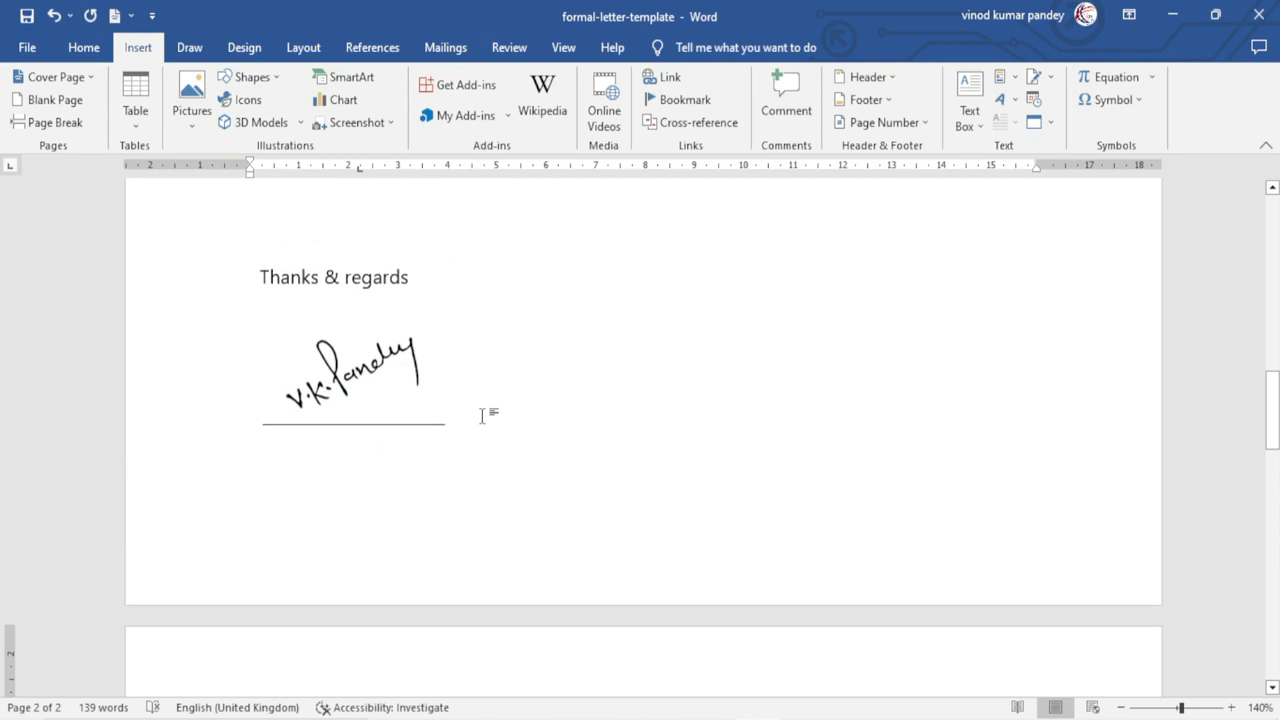
scroll(481, 416, "down", 5)
scroll(481, 416, "up", 4)
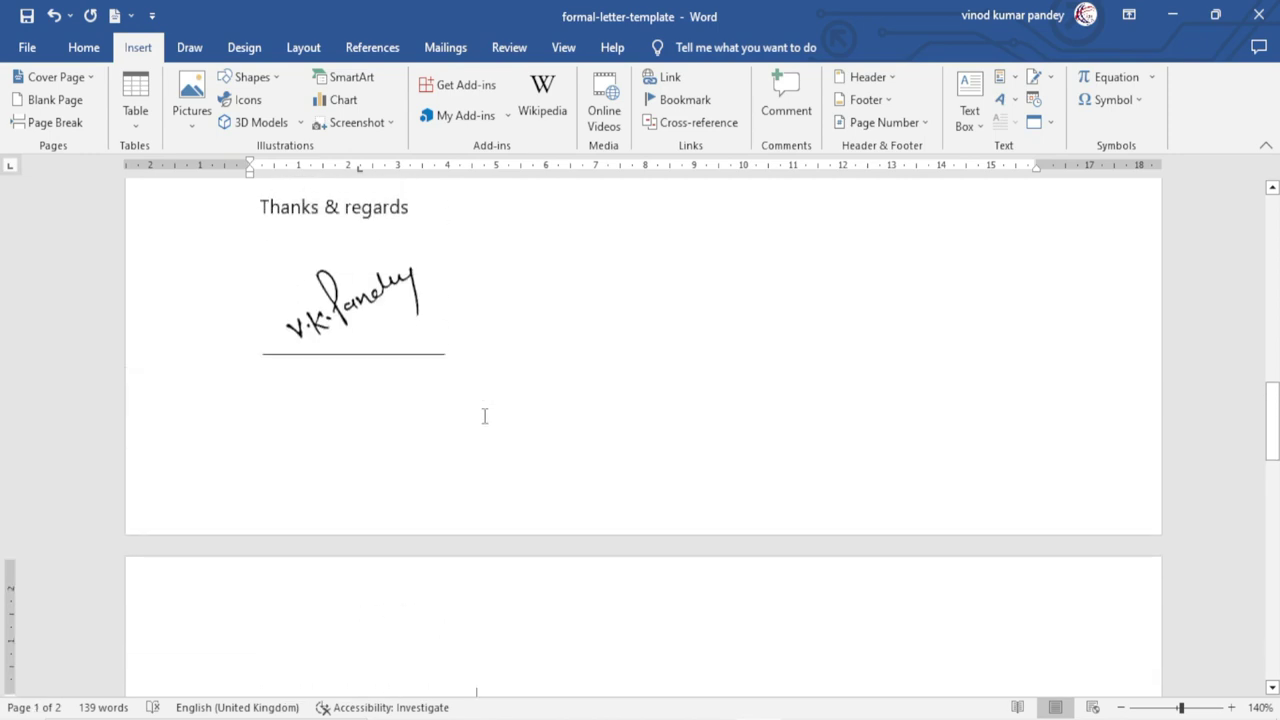
key("ctrl+a")
key("Delete")
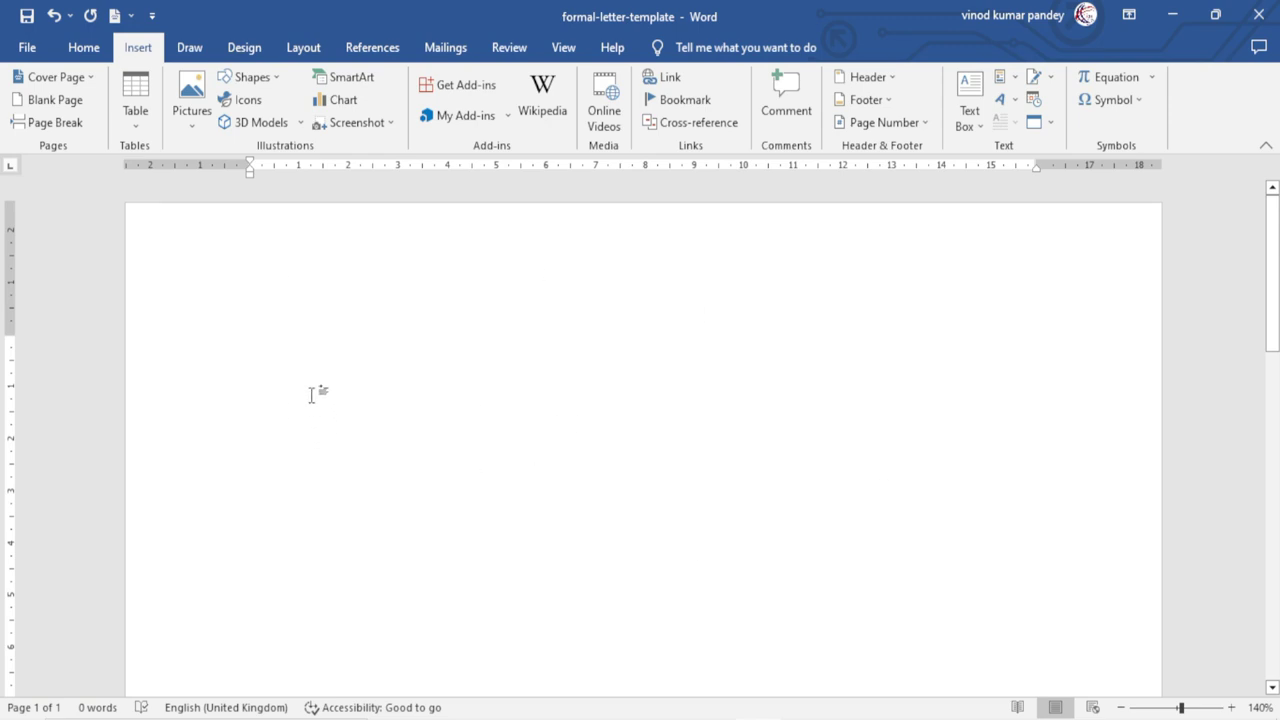
Reinsert the saved signature AutoText block, from 'Thanks & regards' to the company name, on the blank page.
left_click(1011, 82)
mouse_move(1110, 103)
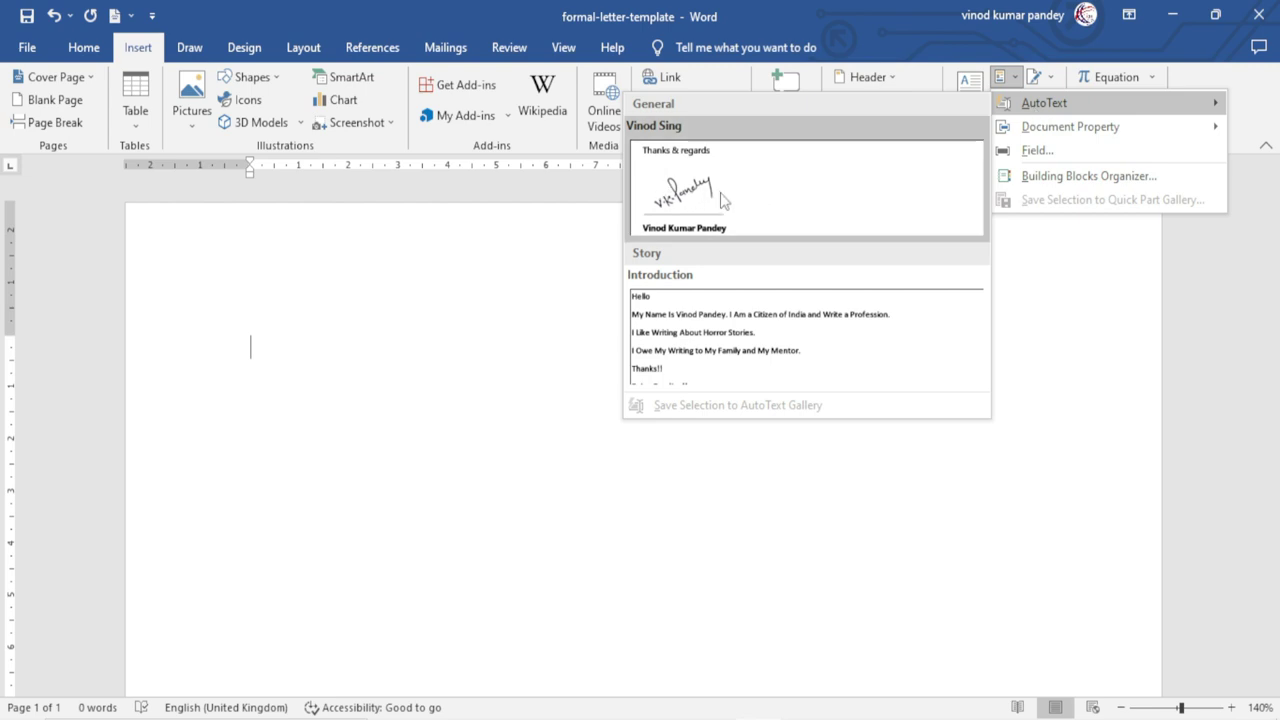
left_click(700, 196)
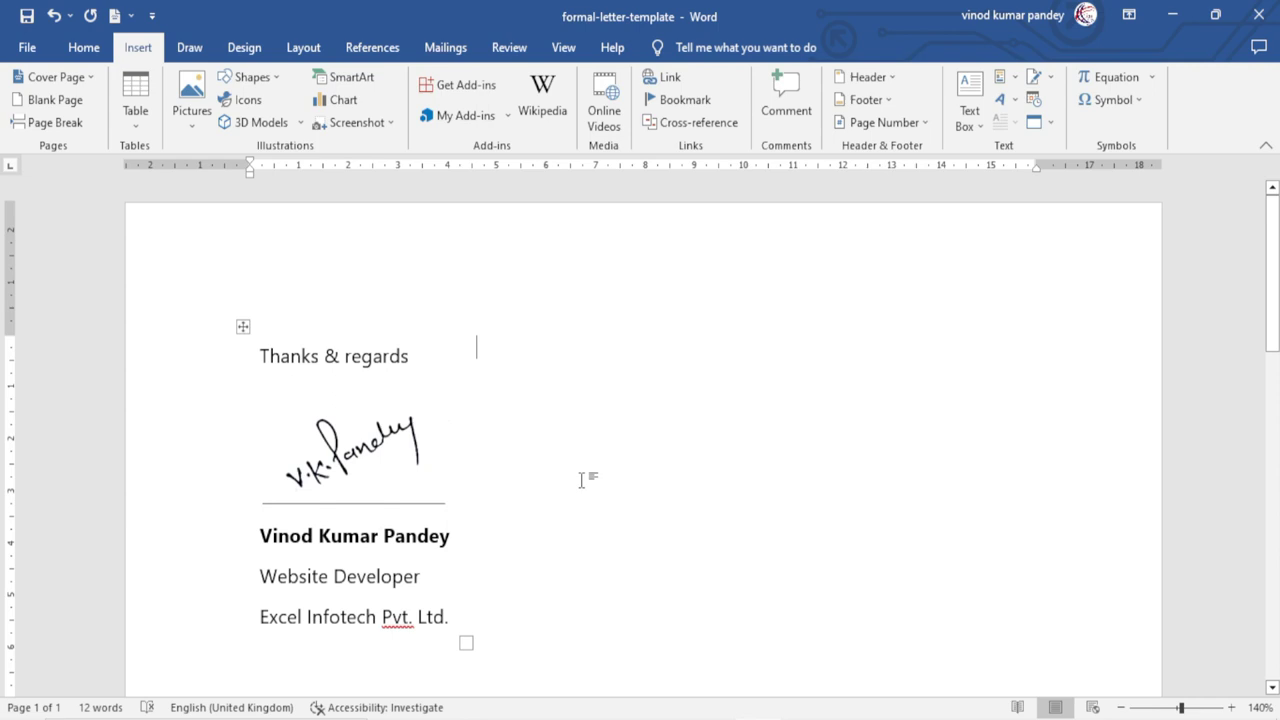